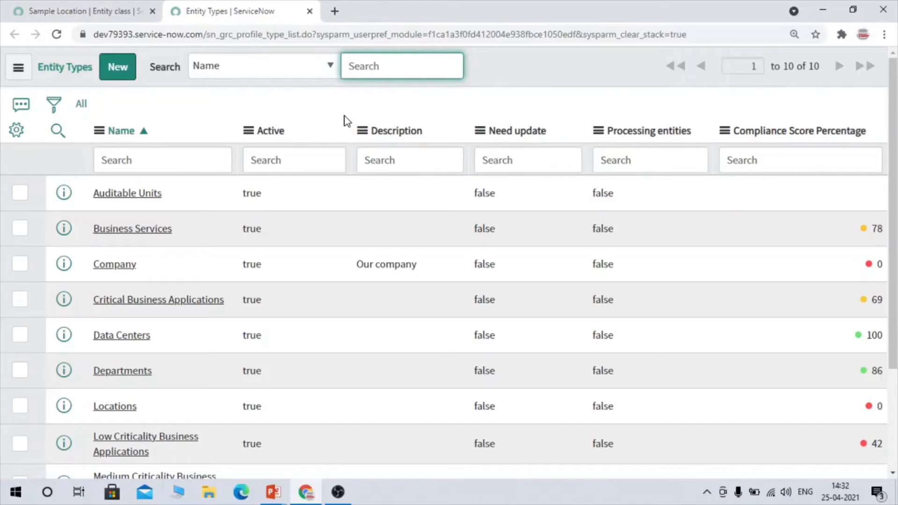
Create a new entity type named Location and save the record.
{"action": "left_click", "coordinate": [114, 67]}
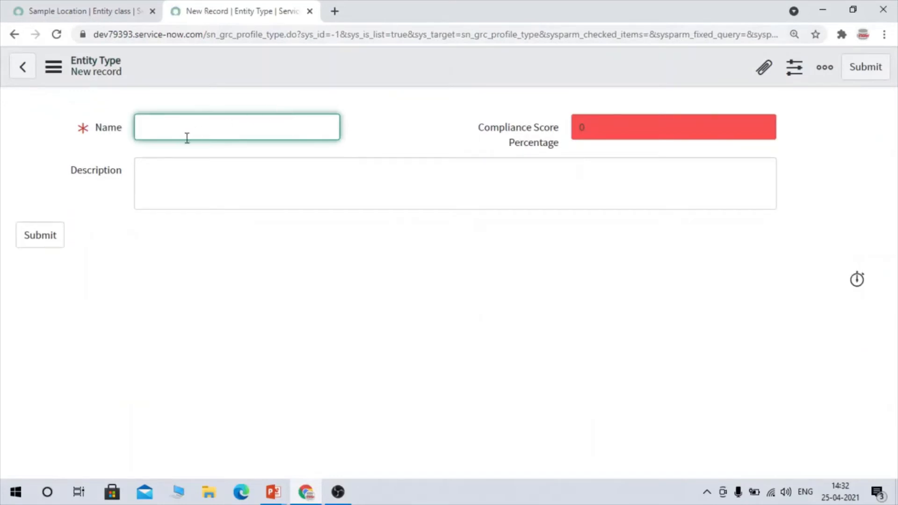
{"action": "type", "text": "Location"}
{"action": "right_click", "coordinate": [344, 74]}
{"action": "left_click", "coordinate": [202, 177]}
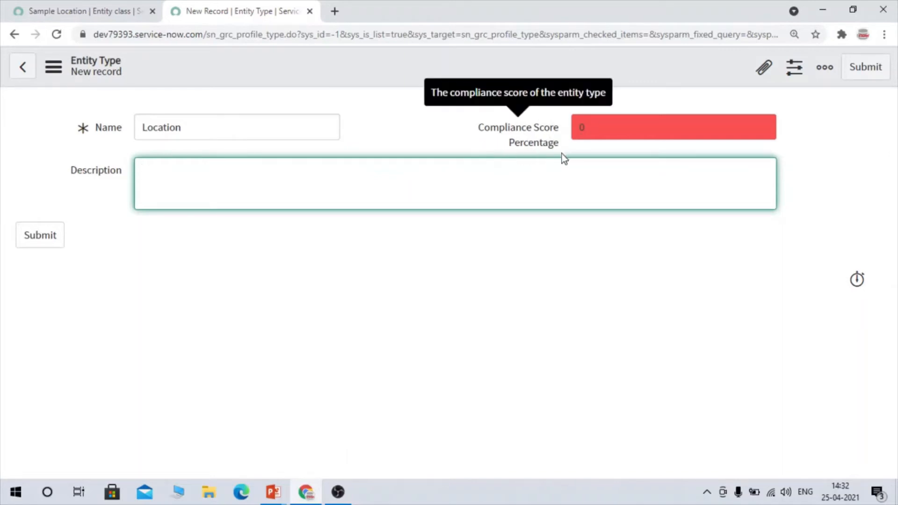
{"action": "right_click", "coordinate": [434, 66]}
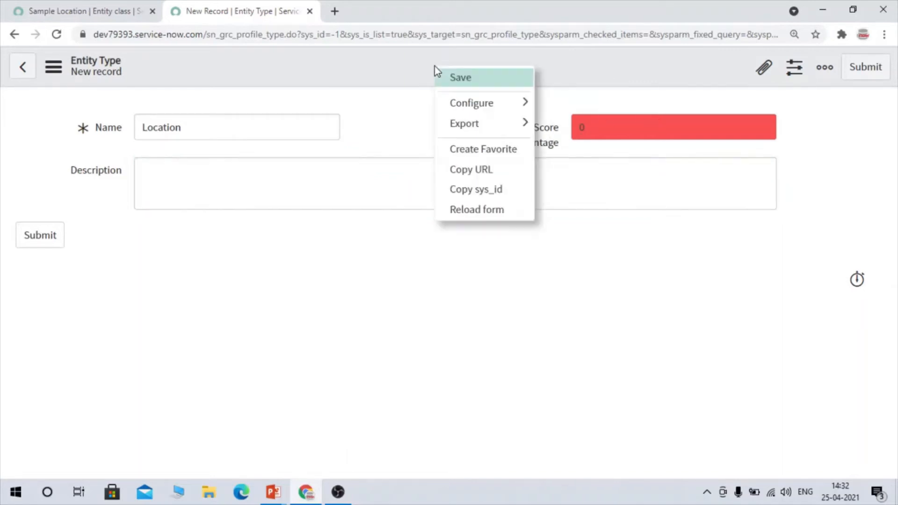
{"action": "left_click", "coordinate": [482, 79]}
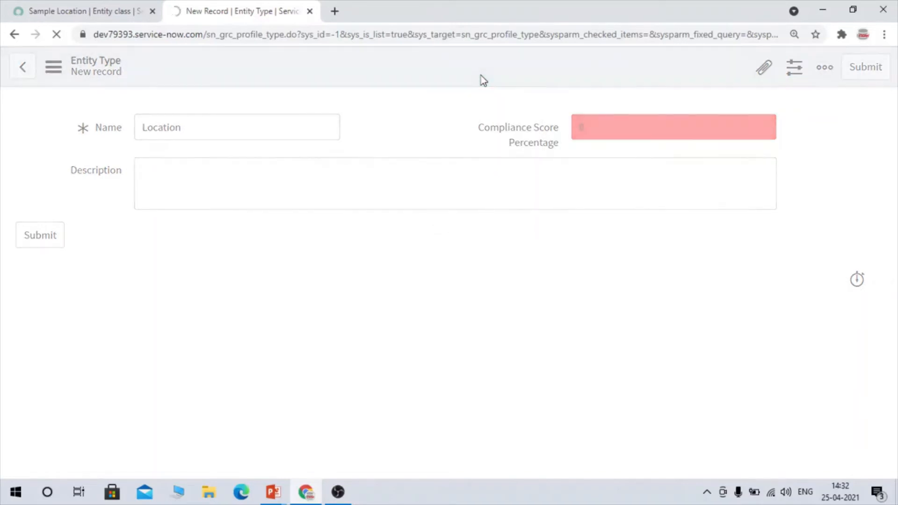
{"action": "left_click", "coordinate": [105, 15]}
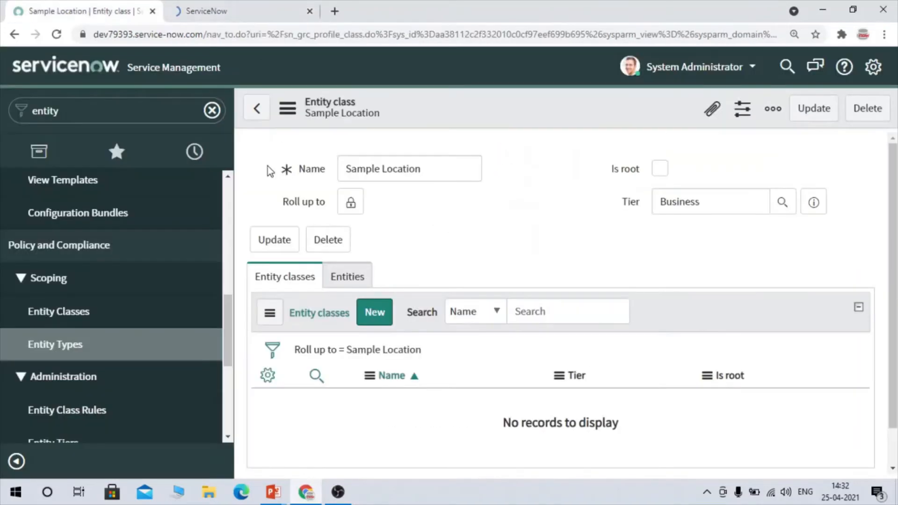
{"action": "left_click", "coordinate": [253, 4]}
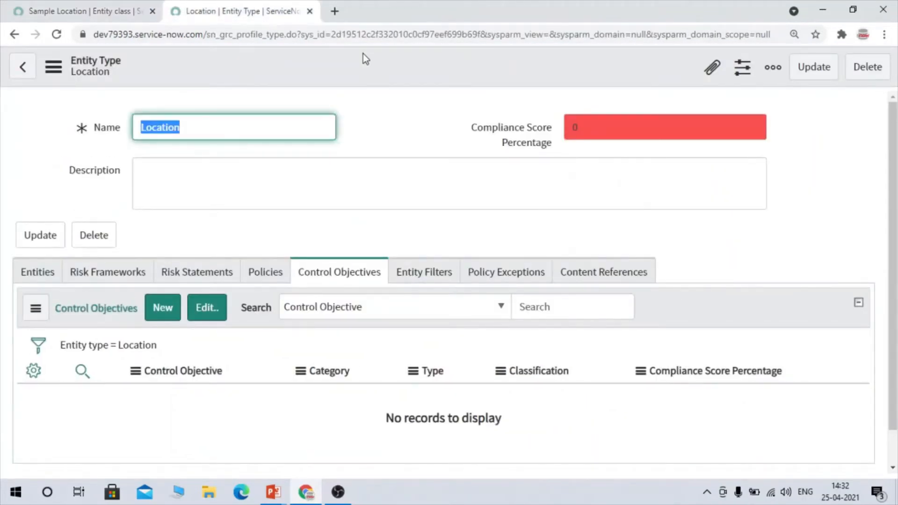
Start a new entity filter for the Location entity type with Location [cmn_location] as its source table.
{"action": "left_click", "coordinate": [424, 277]}
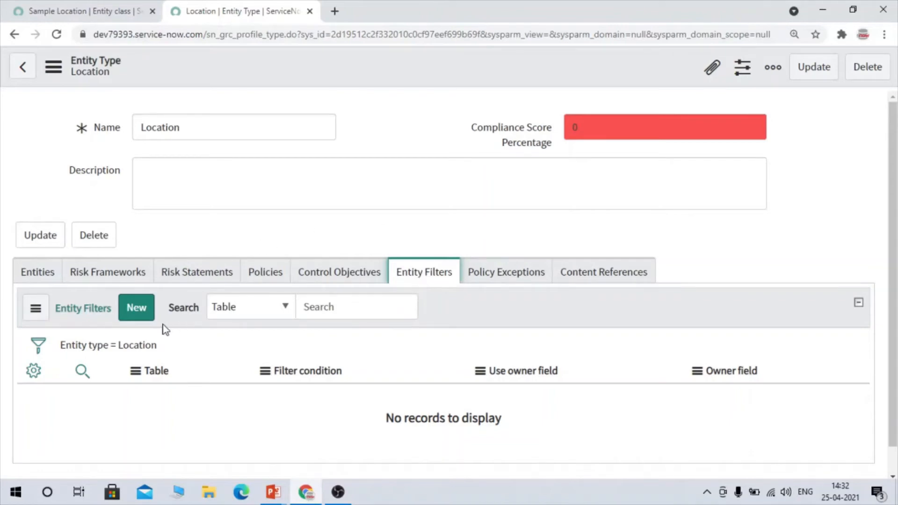
{"action": "left_click", "coordinate": [137, 309]}
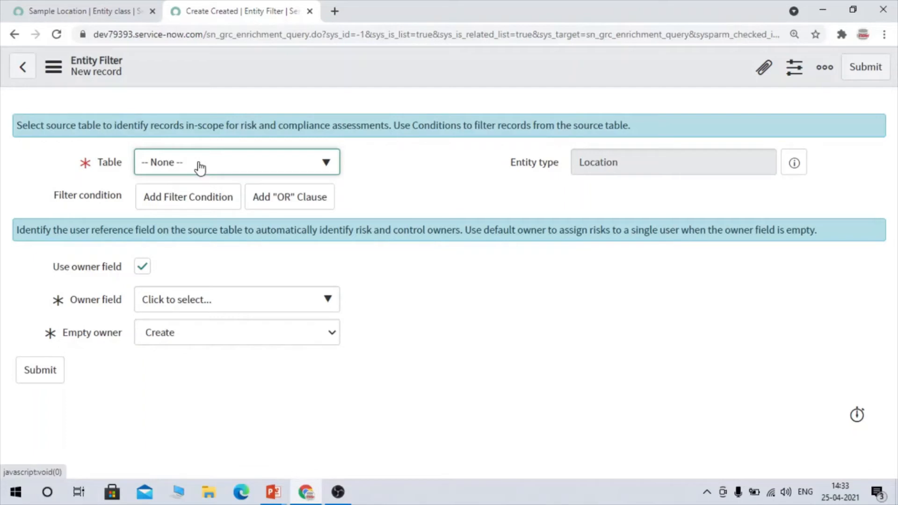
{"action": "left_click", "coordinate": [251, 170]}
{"action": "type", "text": "cmn_loca"}
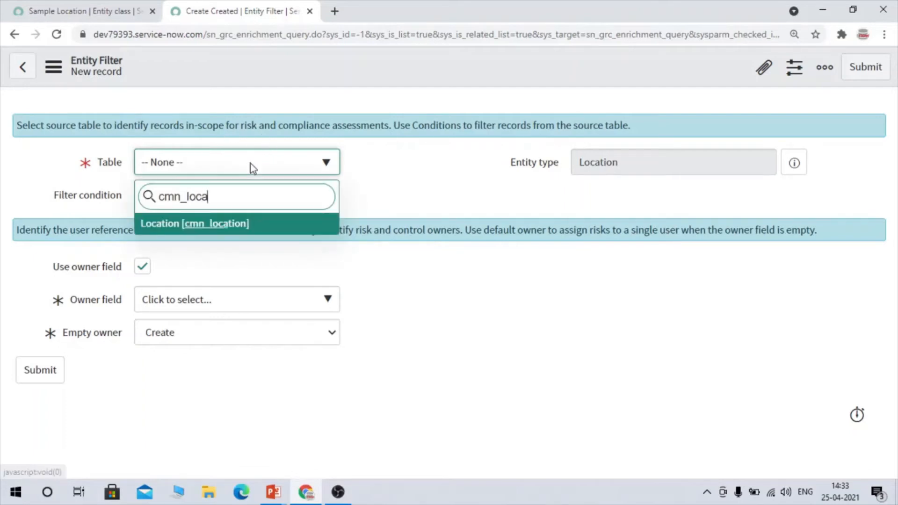
{"action": "left_click", "coordinate": [245, 226]}
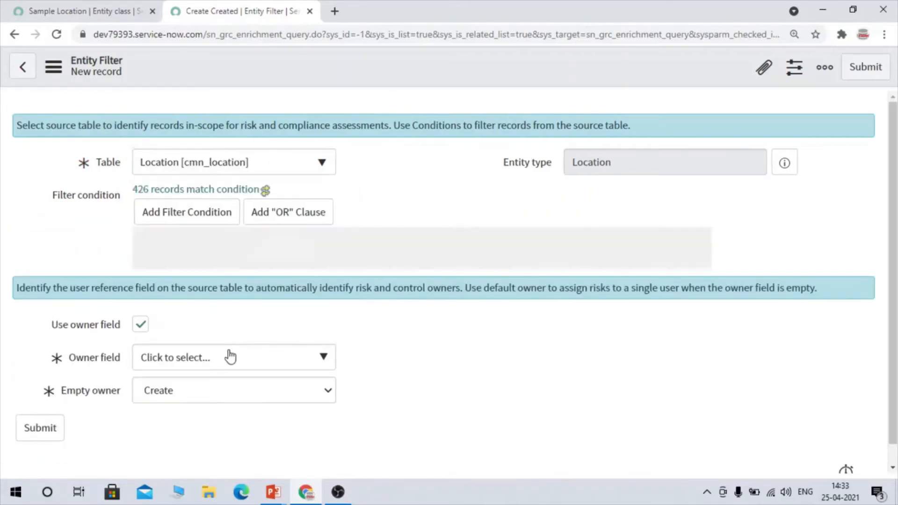
Set the entity filter's owner field to Business owner under Company.
{"action": "left_click", "coordinate": [228, 358]}
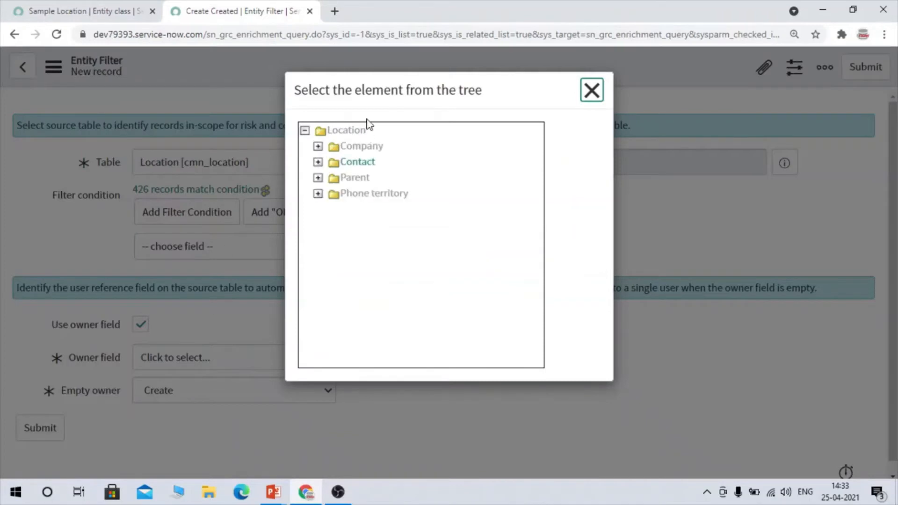
{"action": "left_click", "coordinate": [317, 149]}
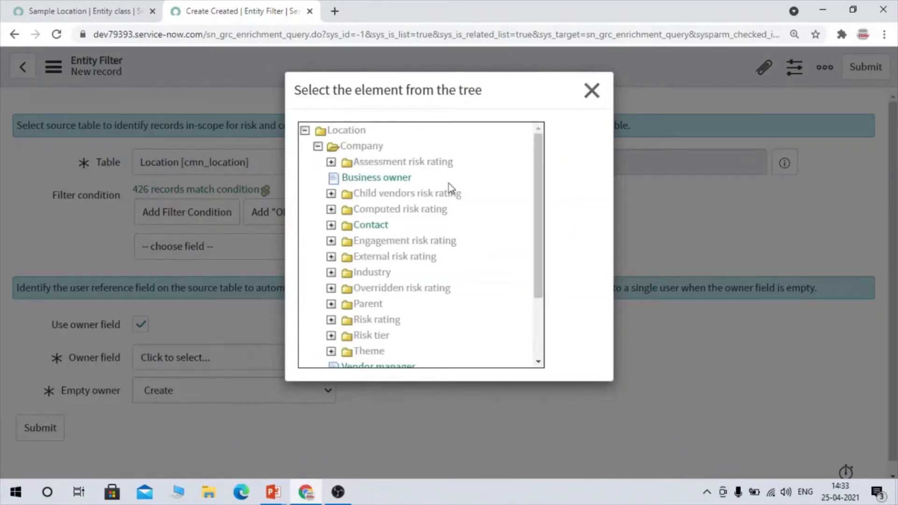
{"action": "left_click", "coordinate": [377, 178]}
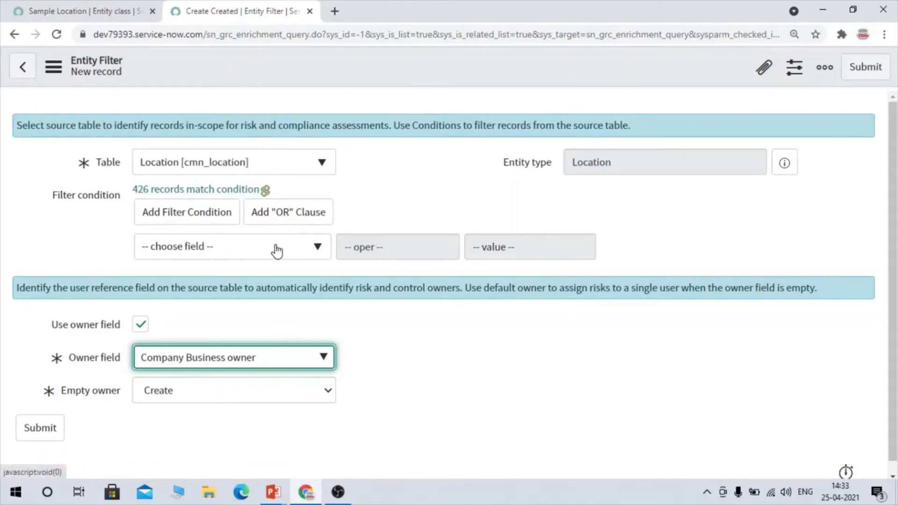
Define the filter condition as Name contains India and save the entity filter.
{"action": "left_click", "coordinate": [253, 248]}
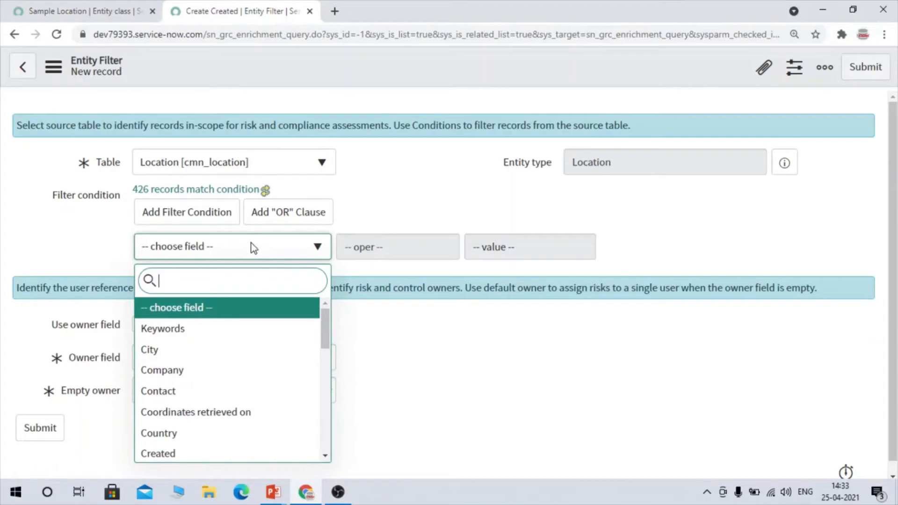
{"action": "type", "text": "a"}
{"action": "key", "text": "BackSpace"}
{"action": "type", "text": "name"}
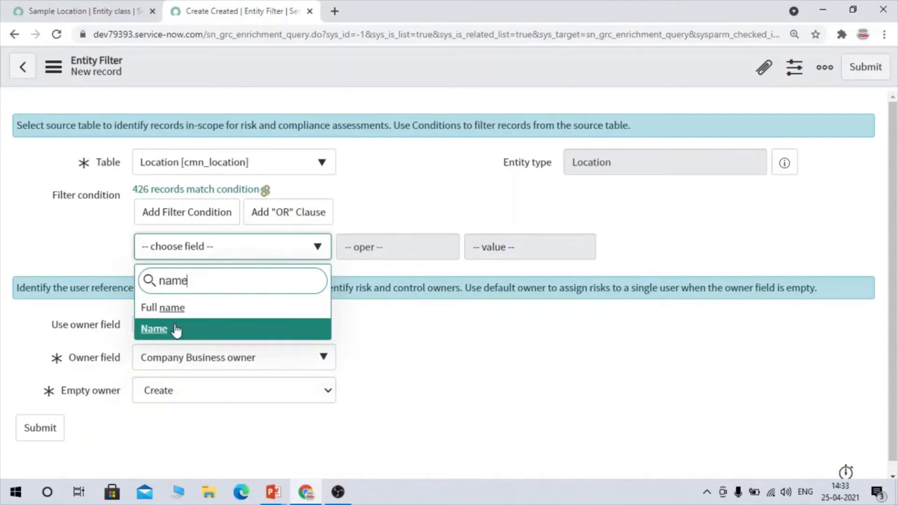
{"action": "left_click", "coordinate": [178, 328]}
{"action": "left_click", "coordinate": [380, 250]}
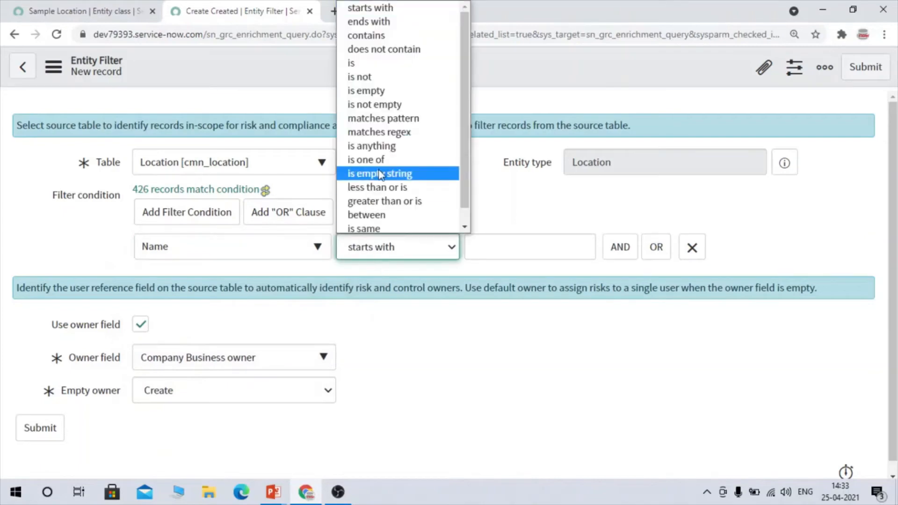
{"action": "left_click", "coordinate": [378, 42]}
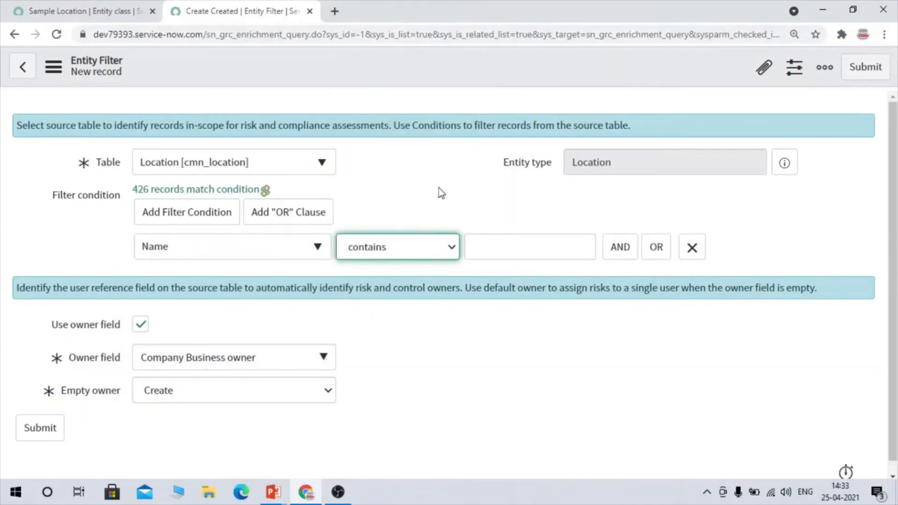
{"action": "left_click", "coordinate": [469, 237]}
{"action": "type", "text": "India"}
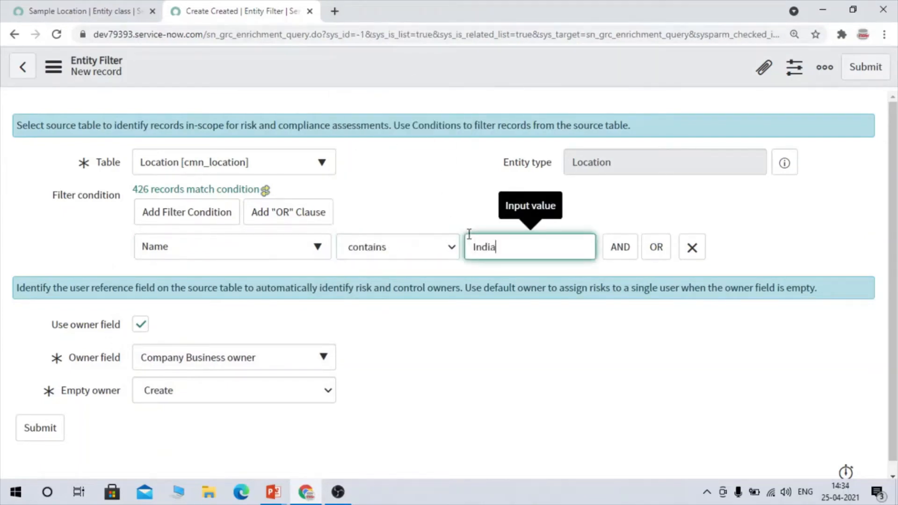
{"action": "right_click", "coordinate": [418, 75]}
{"action": "left_click", "coordinate": [445, 86]}
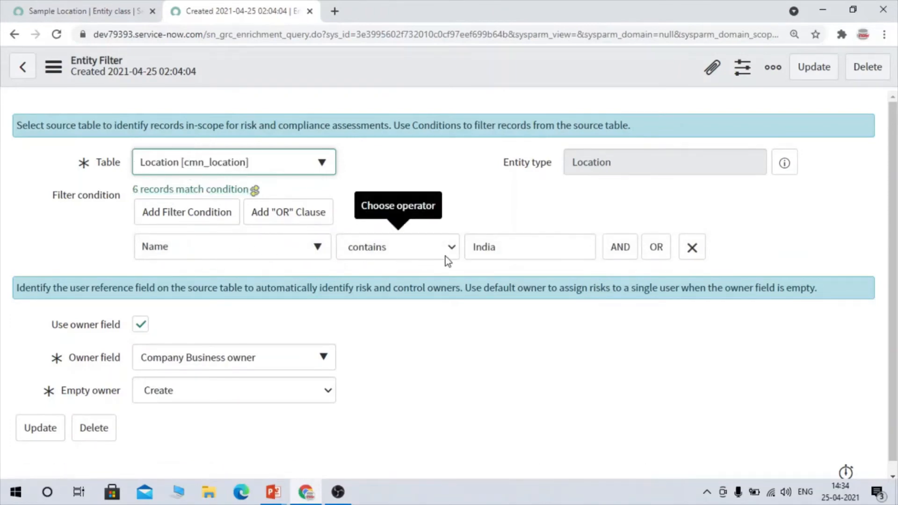
Return to the Location entity type, update its entities from the filters, and reload the record.
{"action": "left_click", "coordinate": [25, 68]}
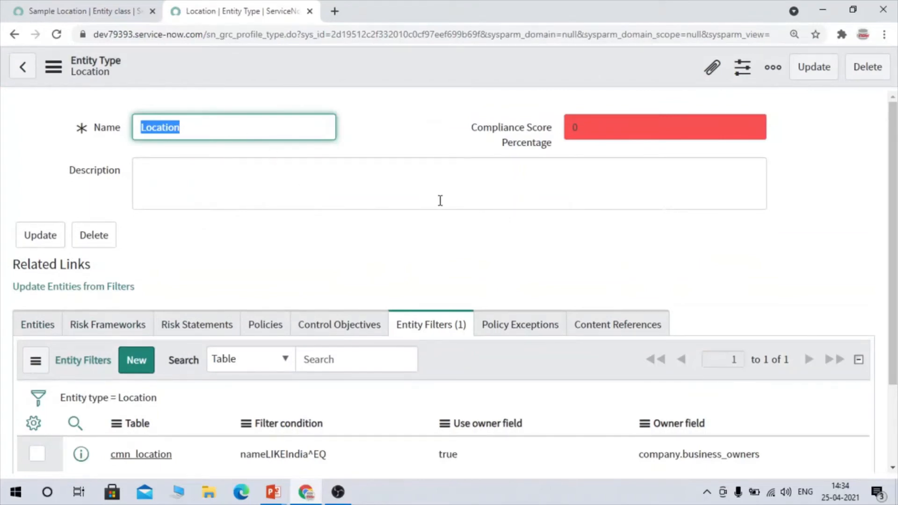
{"action": "scroll", "coordinate": [439, 201], "scroll_direction": "down", "scroll_amount": 2}
{"action": "scroll", "coordinate": [439, 201], "scroll_direction": "down", "scroll_amount": 1}
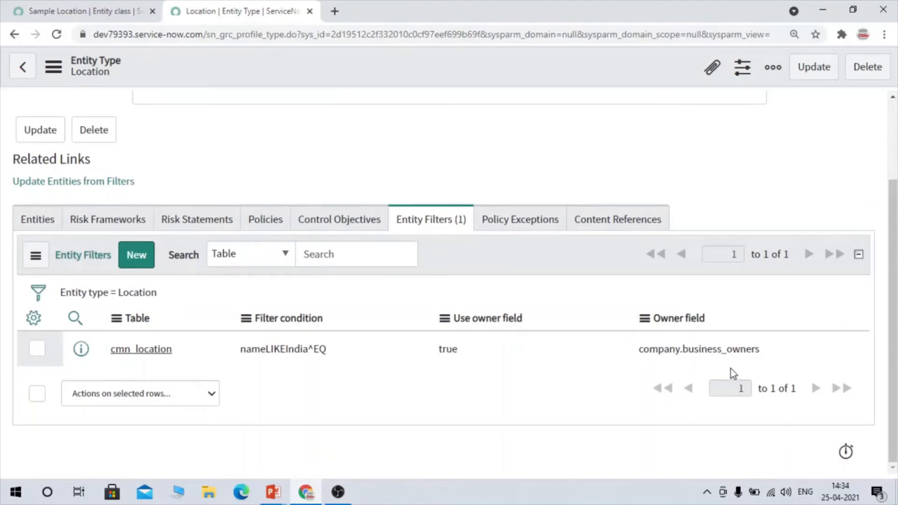
{"action": "scroll", "coordinate": [304, 317], "scroll_direction": "up", "scroll_amount": 3}
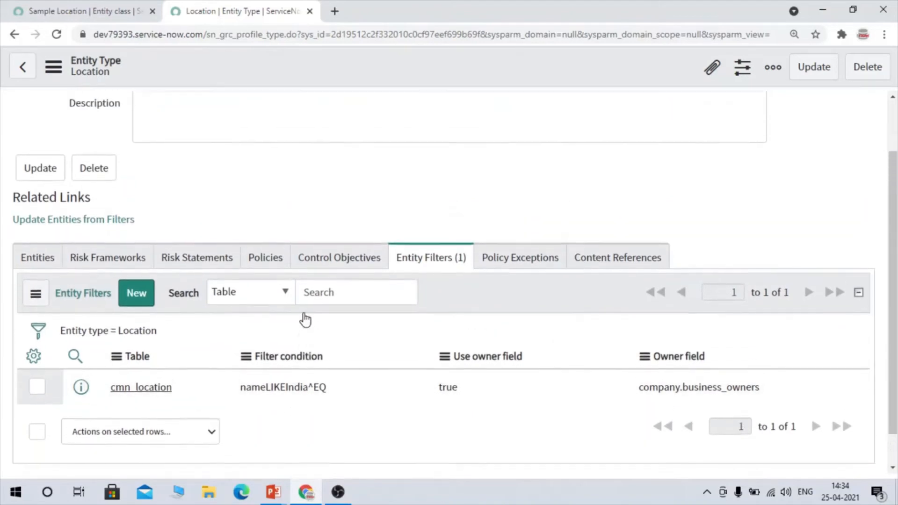
{"action": "left_click", "coordinate": [45, 320]}
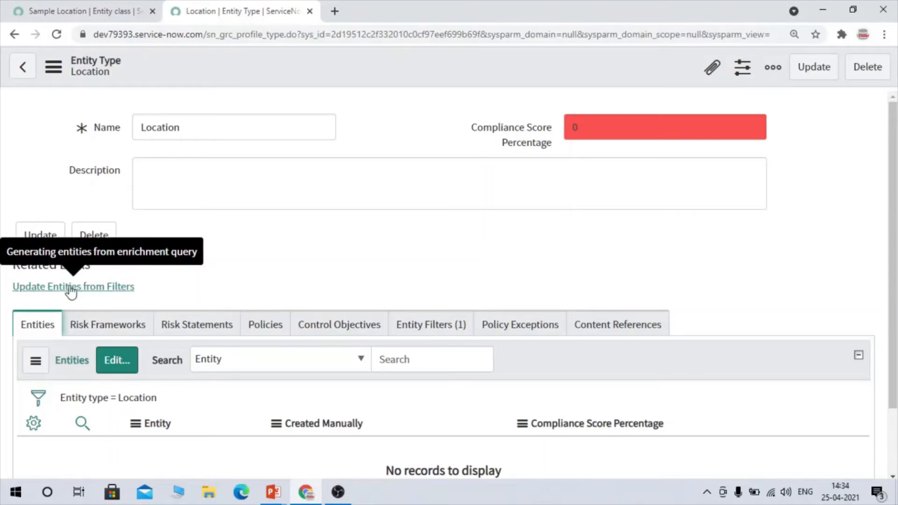
{"action": "left_click", "coordinate": [107, 289]}
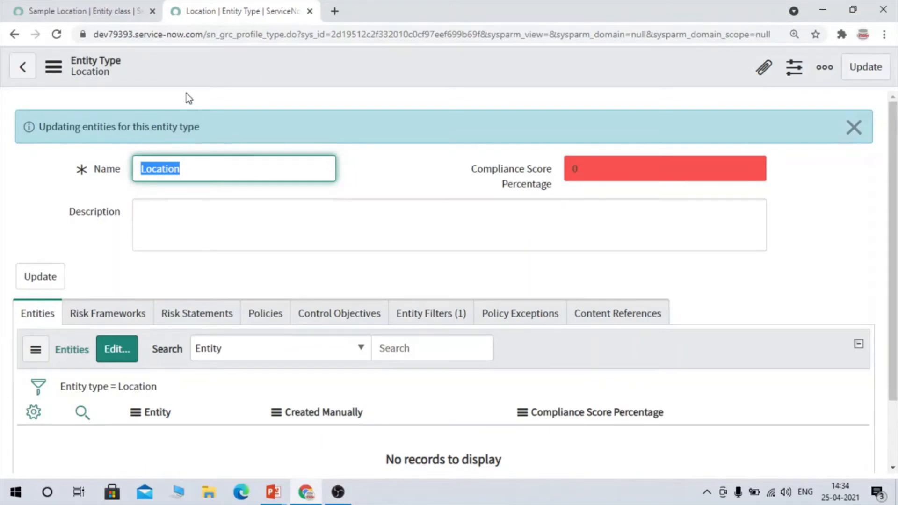
{"action": "left_click", "coordinate": [56, 34]}
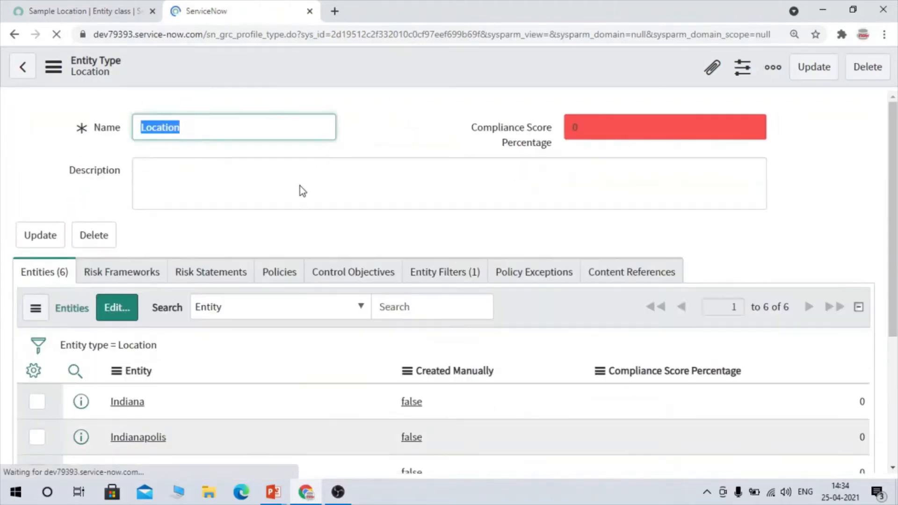
Review the generated entities of the Location entity type alongside its entity filters.
{"action": "scroll", "coordinate": [300, 196], "scroll_direction": "down", "scroll_amount": 1}
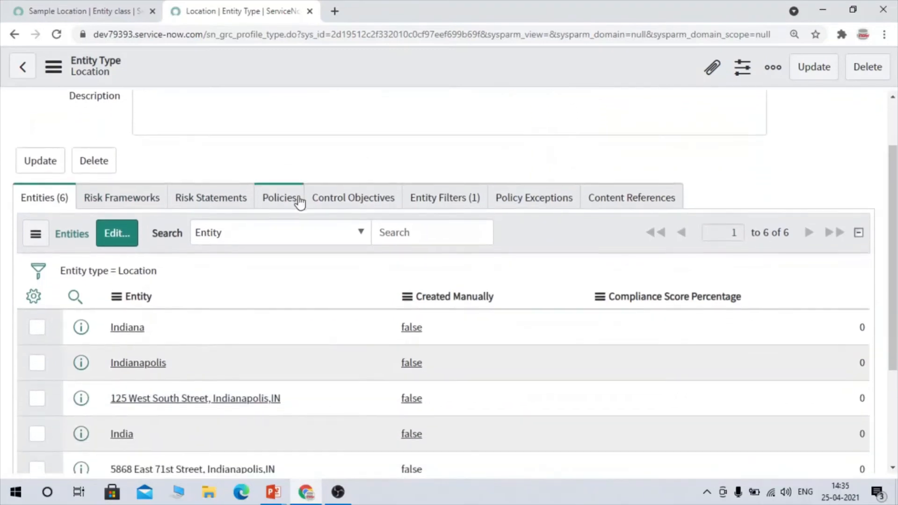
{"action": "scroll", "coordinate": [296, 196], "scroll_direction": "down", "scroll_amount": 2}
{"action": "scroll", "coordinate": [265, 173], "scroll_direction": "up", "scroll_amount": 3}
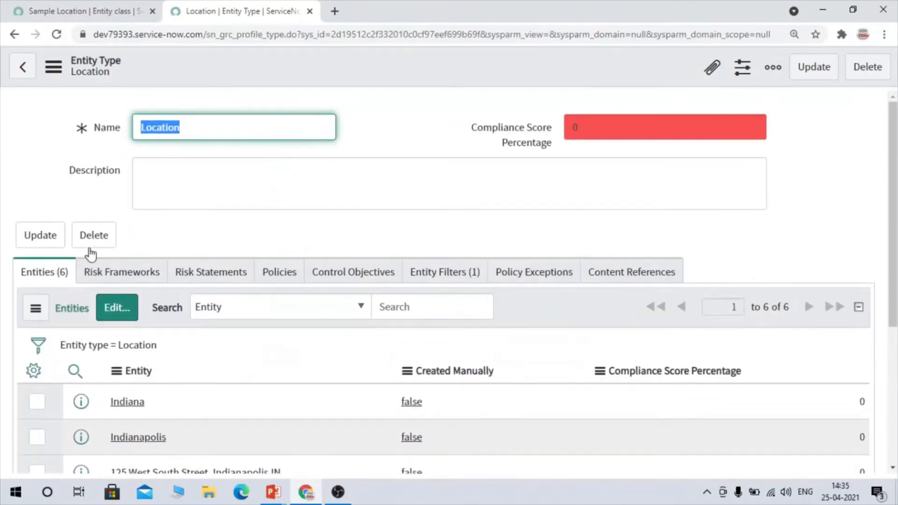
{"action": "left_click", "coordinate": [443, 280]}
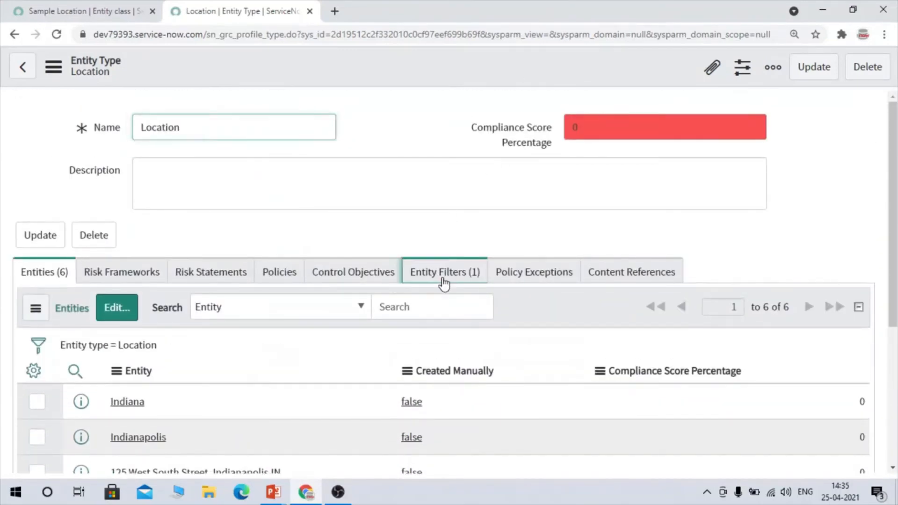
{"action": "left_click", "coordinate": [44, 281]}
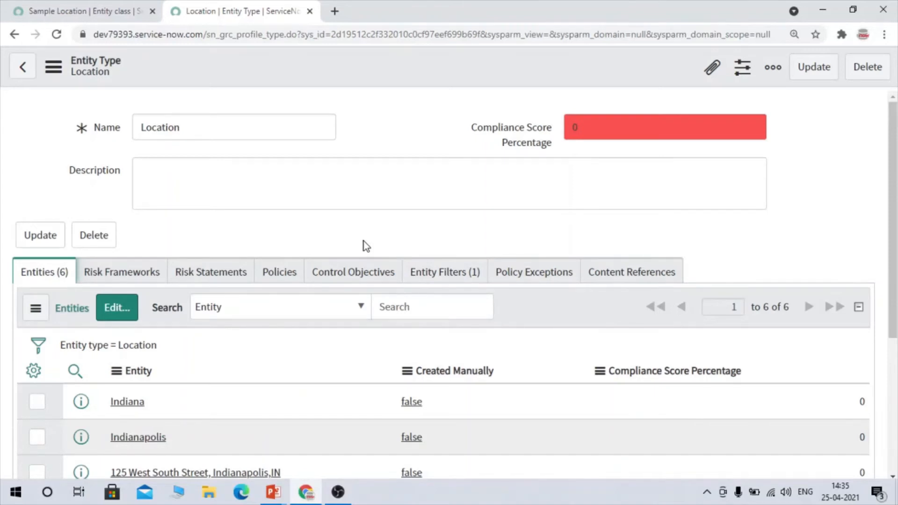
{"action": "left_click", "coordinate": [448, 275]}
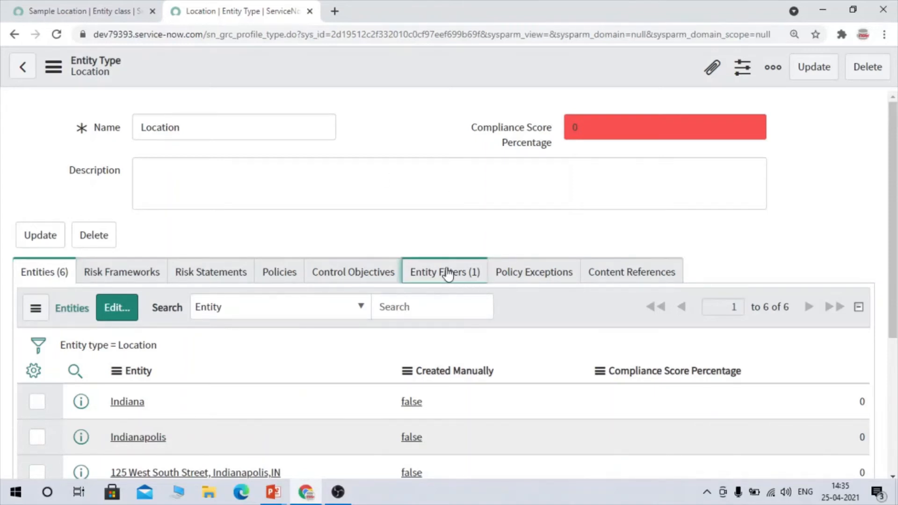
{"action": "left_click", "coordinate": [48, 276]}
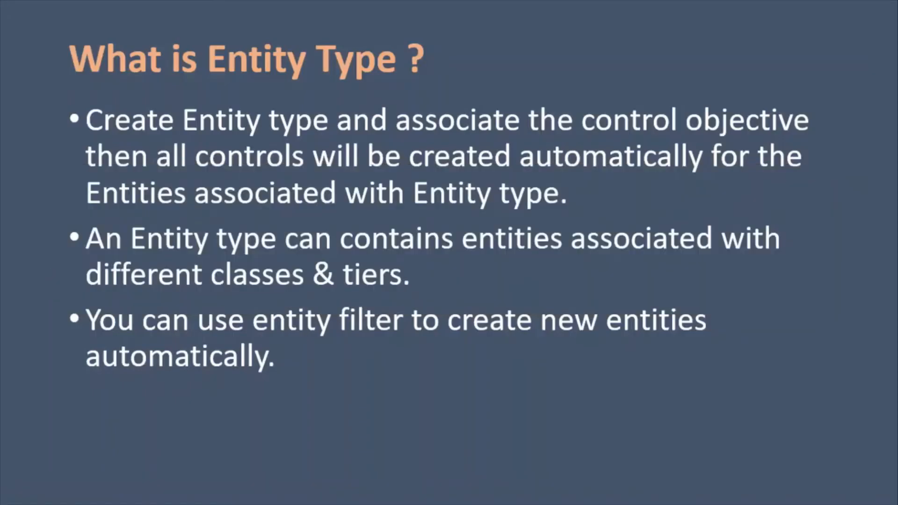
{"action": "key", "text": "Right"}
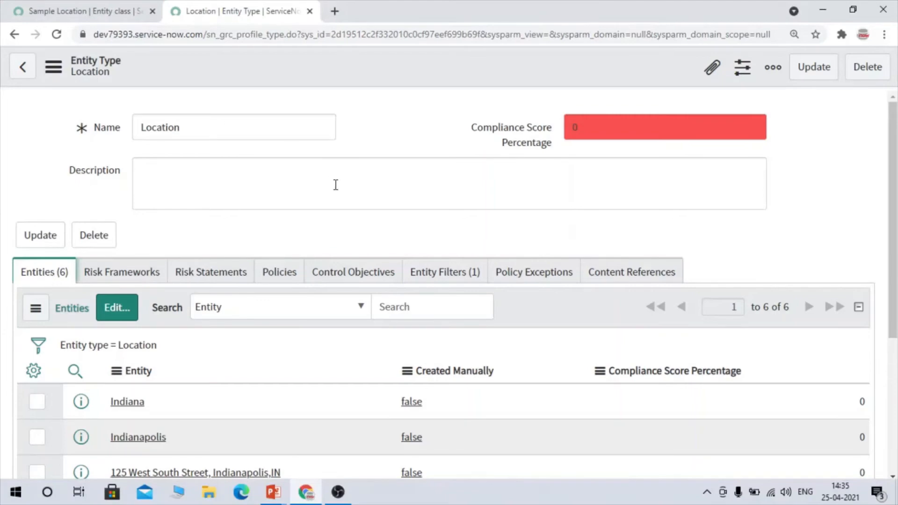
From the Sample Location entity class page, open Entity Class Rules and Entity Tiers under Policy and Compliance Administration in separate browser tabs.
{"action": "left_click", "coordinate": [115, 11]}
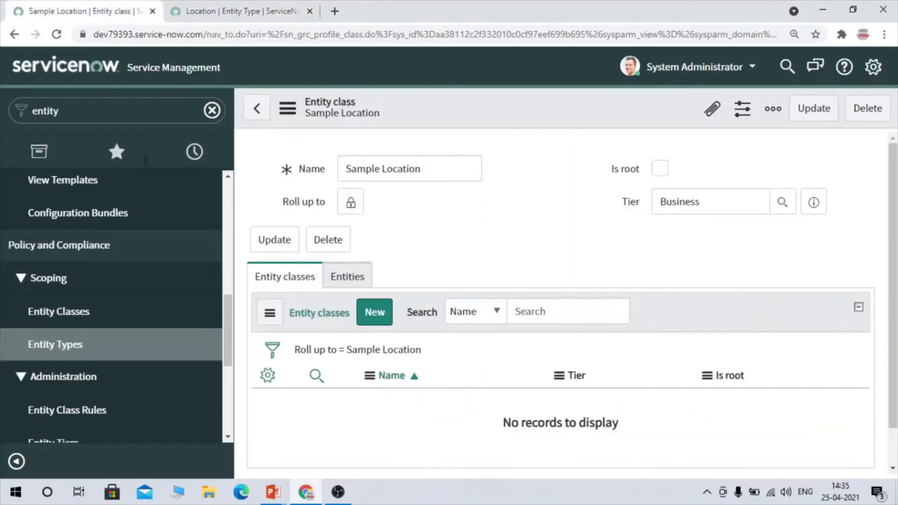
{"action": "scroll", "coordinate": [115, 338], "scroll_direction": "down", "scroll_amount": 2}
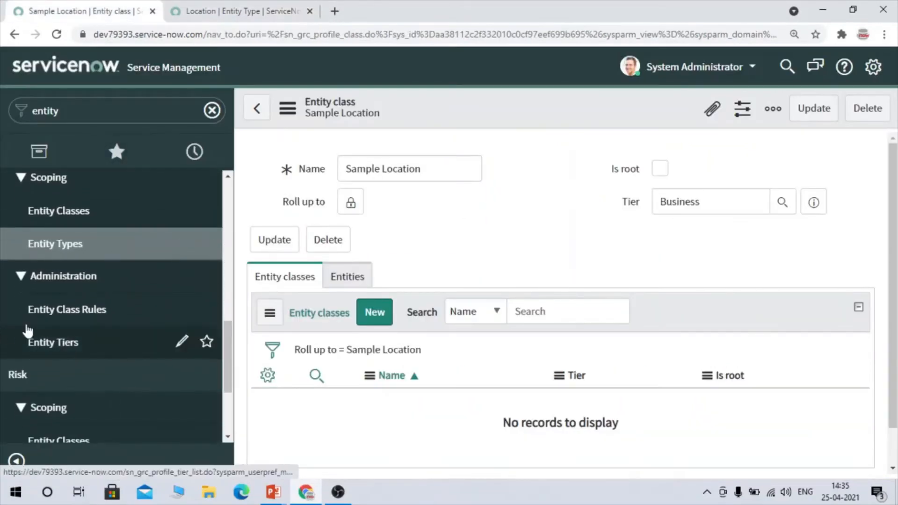
{"action": "right_click", "coordinate": [30, 313]}
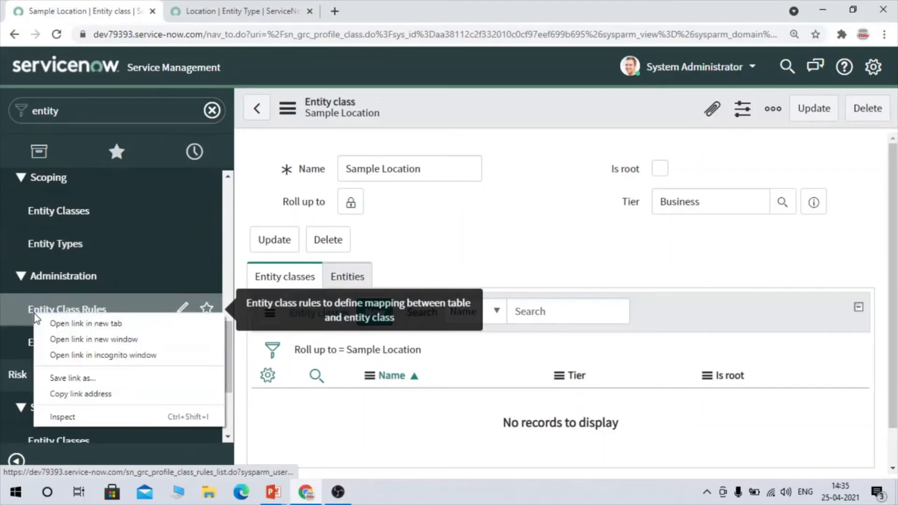
{"action": "left_click", "coordinate": [66, 319]}
{"action": "right_click", "coordinate": [53, 346]}
{"action": "left_click", "coordinate": [95, 353]}
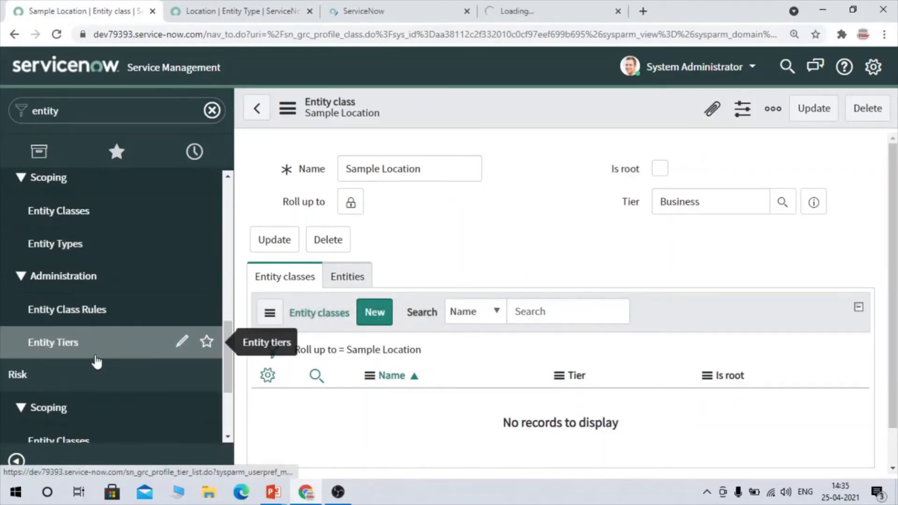
Review the tiers available for the Sample Location entity class and the Entity Tiers list.
{"action": "left_click", "coordinate": [782, 202]}
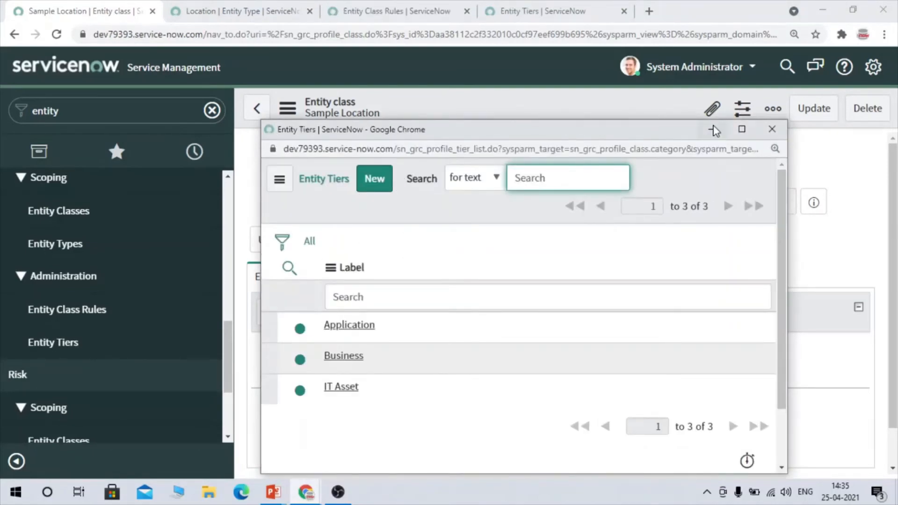
{"action": "left_click", "coordinate": [771, 129]}
{"action": "left_click", "coordinate": [526, 10]}
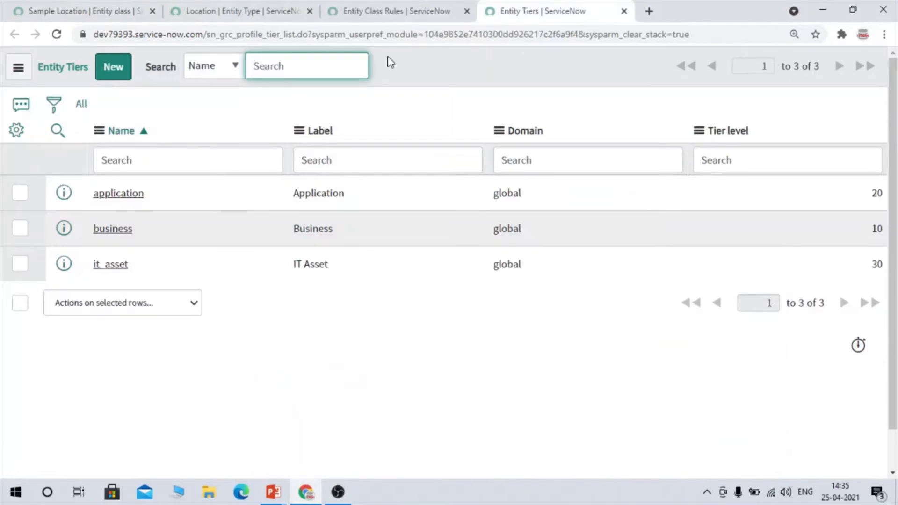
Open a blank entity tier form and examine its Tier level, Name and Domain fields.
{"action": "left_click", "coordinate": [112, 70]}
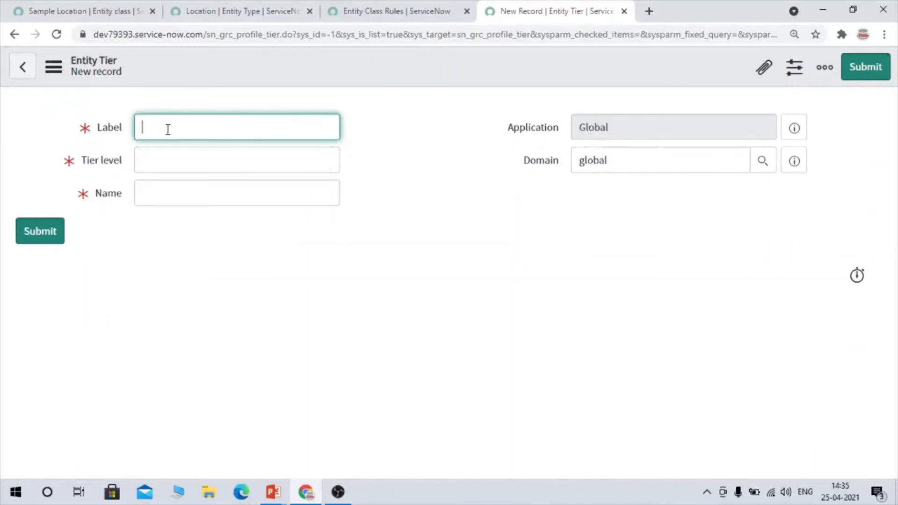
{"action": "left_click_drag", "start_coordinate": [75, 172], "coordinate": [131, 169]}
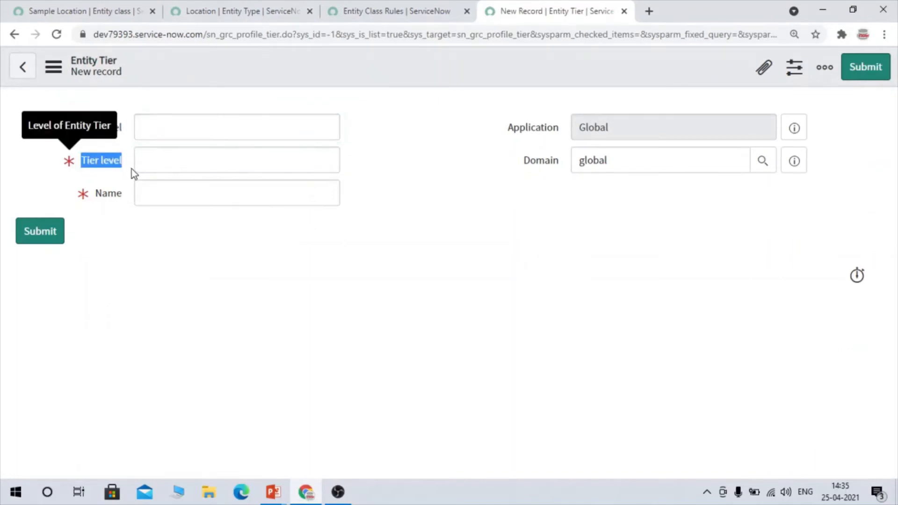
{"action": "left_click", "coordinate": [111, 198]}
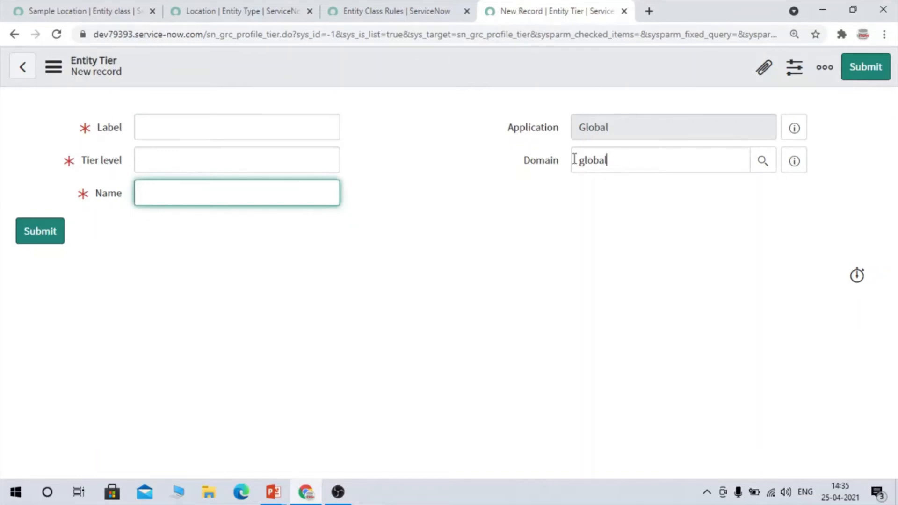
{"action": "key", "text": "Tab"}
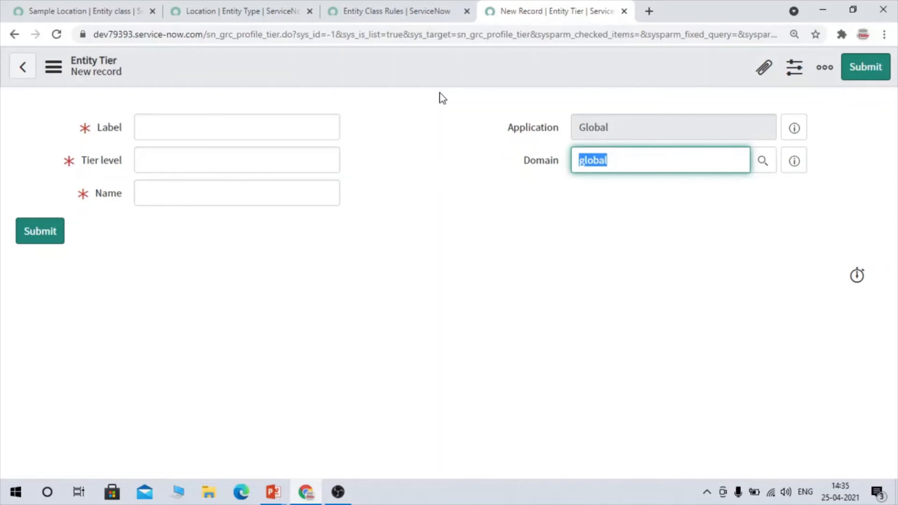
{"action": "left_click", "coordinate": [629, 158]}
Examine a blank record form from the Entity Class Rules list and switch to the presentation slides.
{"action": "left_click", "coordinate": [426, 17]}
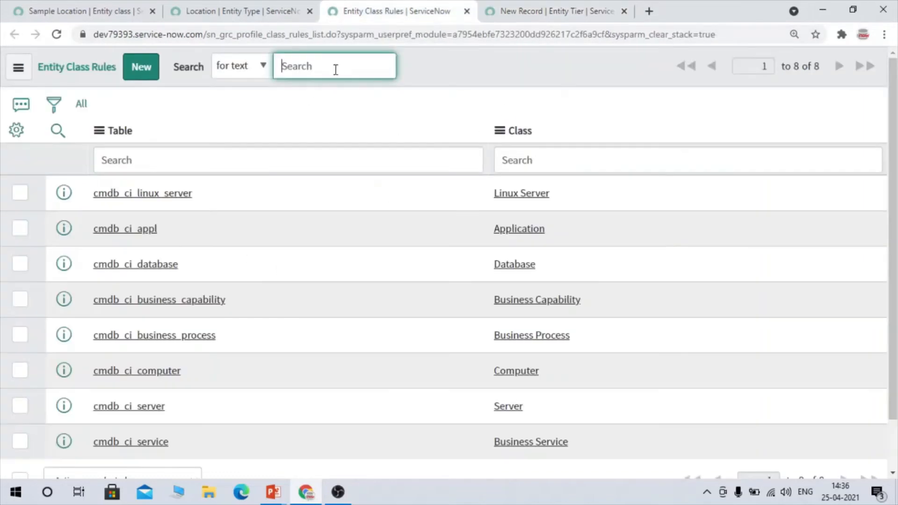
{"action": "left_click", "coordinate": [140, 71]}
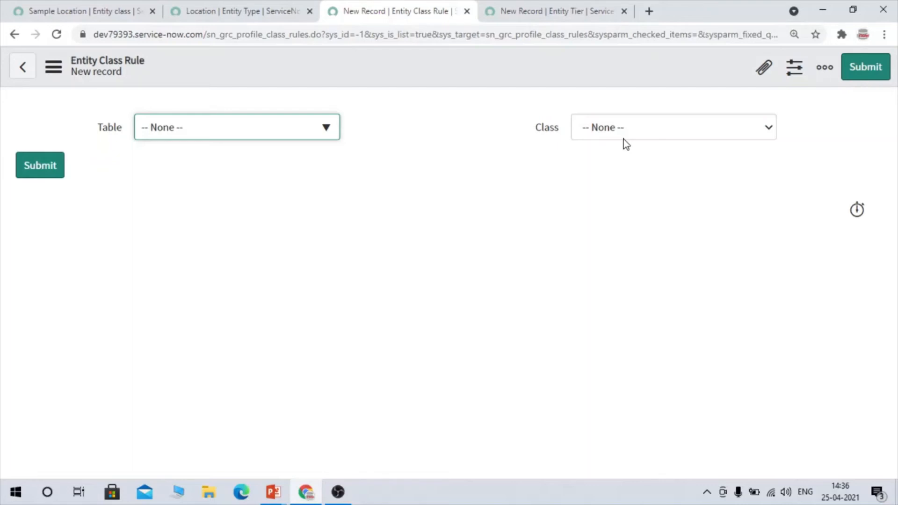
{"action": "left_click", "coordinate": [227, 9]}
{"action": "key", "text": "alt+Tab"}
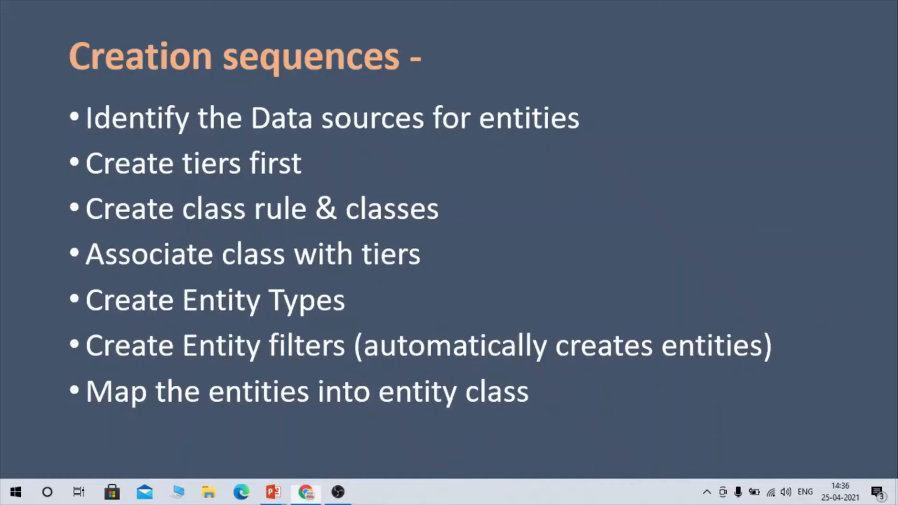
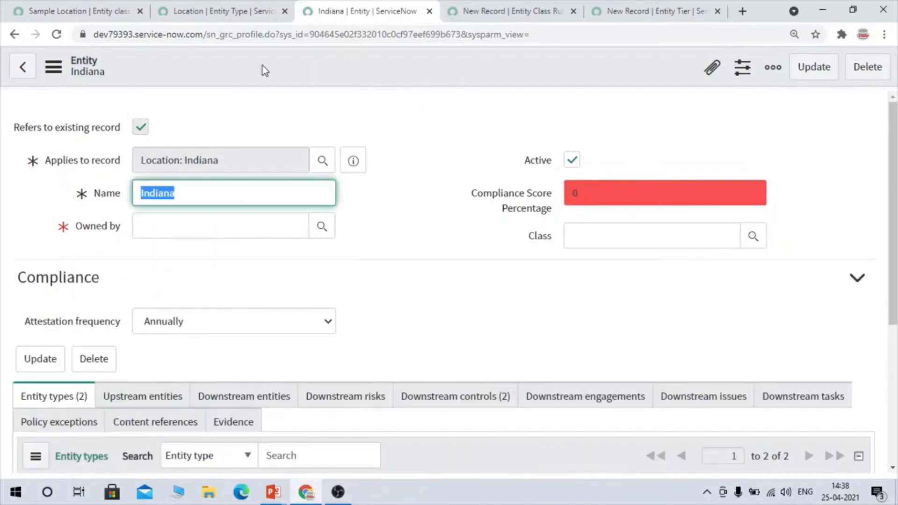
Highlight the table name sn_grc_profile in the web address of the Indiana entity record.
{"action": "left_click", "coordinate": [252, 39]}
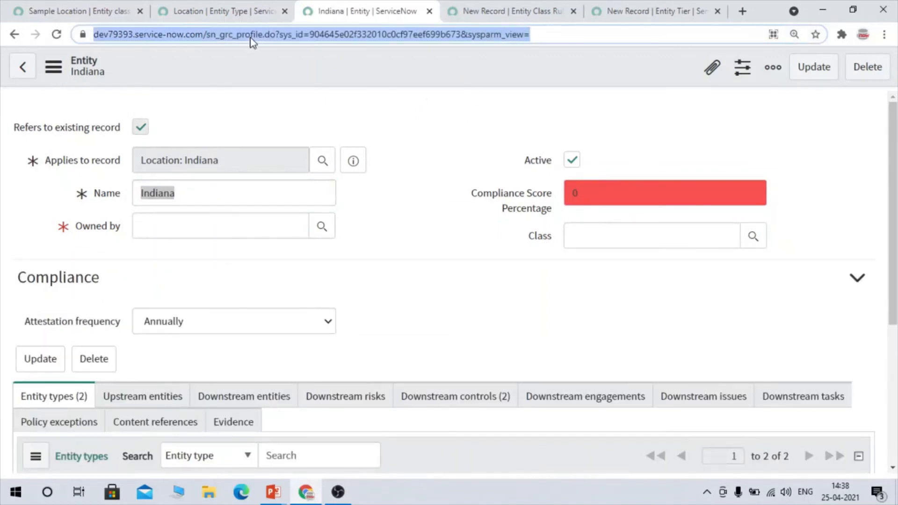
{"action": "left_click", "coordinate": [249, 37]}
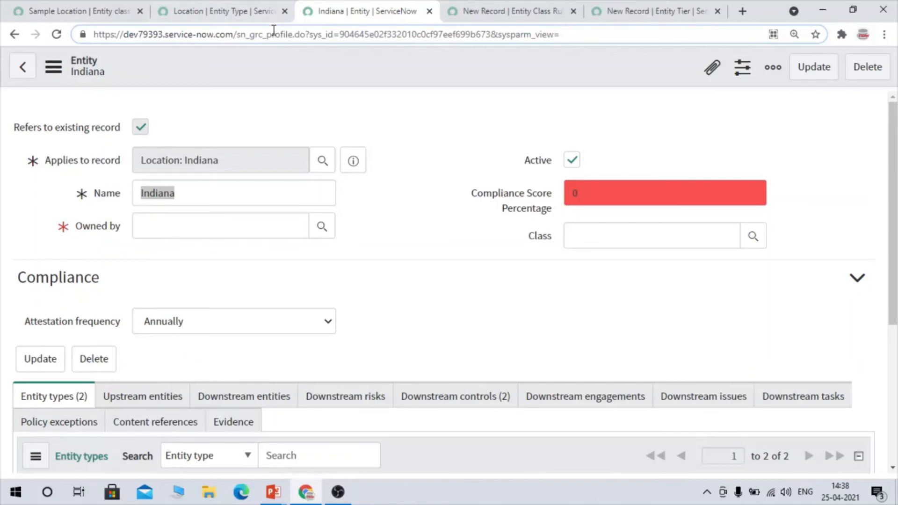
{"action": "double_click", "coordinate": [288, 34]}
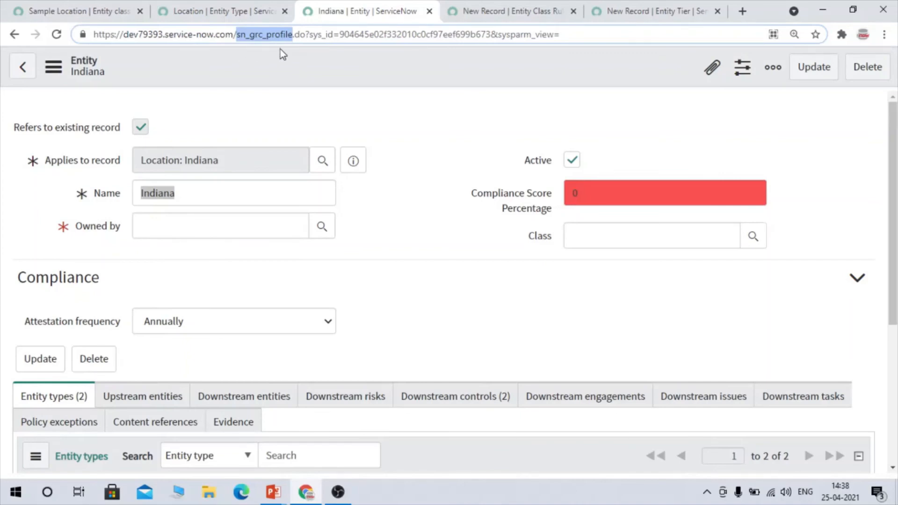
{"action": "left_click", "coordinate": [461, 160]}
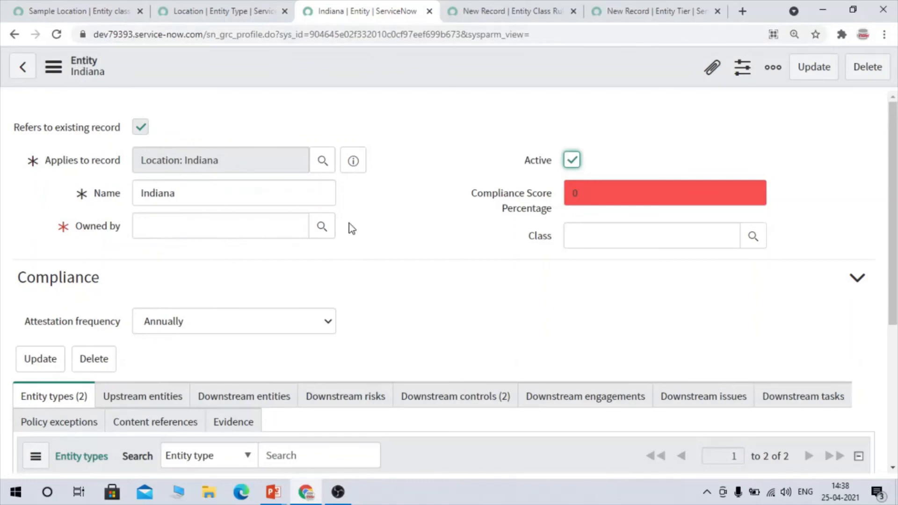
Set the class of the Indiana entity to Sample Location.
{"action": "left_click", "coordinate": [750, 244]}
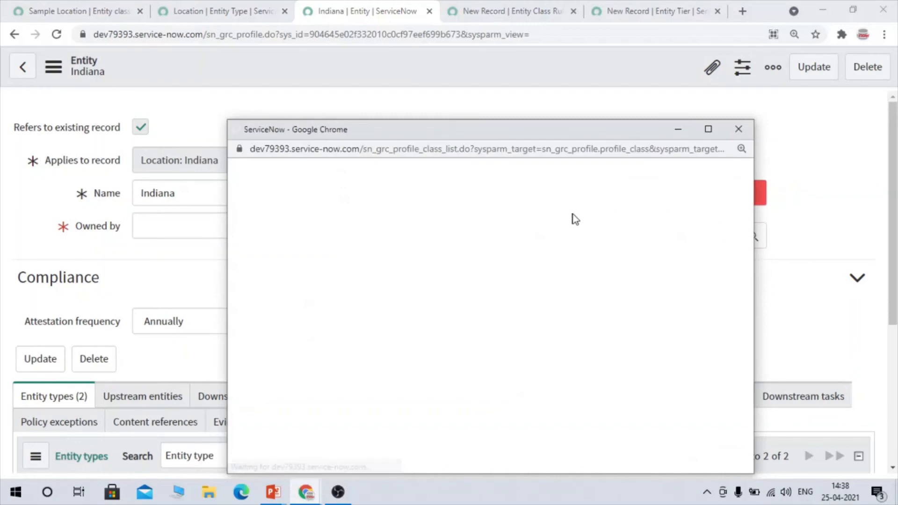
{"action": "left_click", "coordinate": [330, 297]}
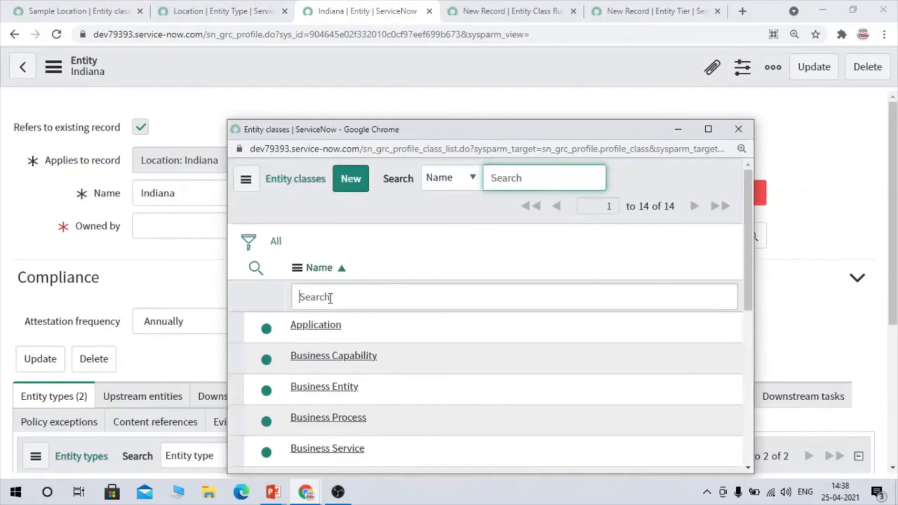
{"action": "scroll", "coordinate": [330, 300], "scroll_direction": "down", "scroll_amount": 5}
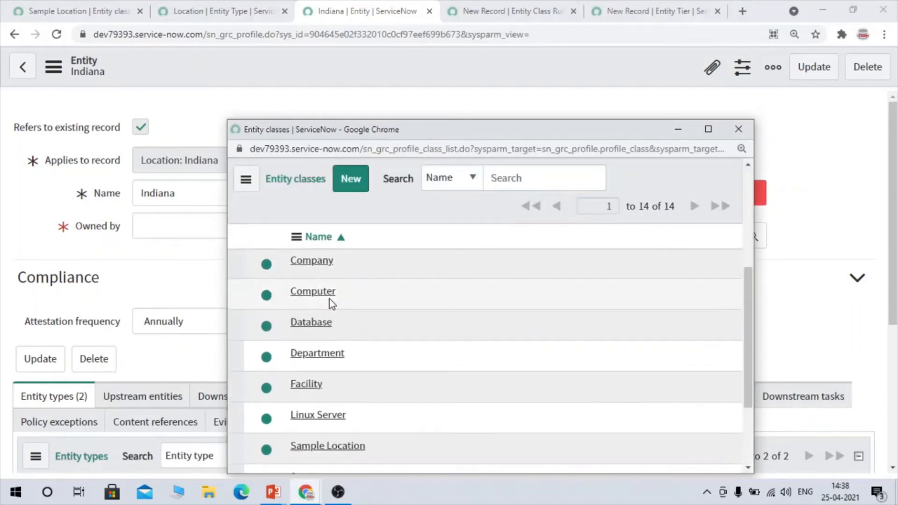
{"action": "left_click", "coordinate": [316, 450]}
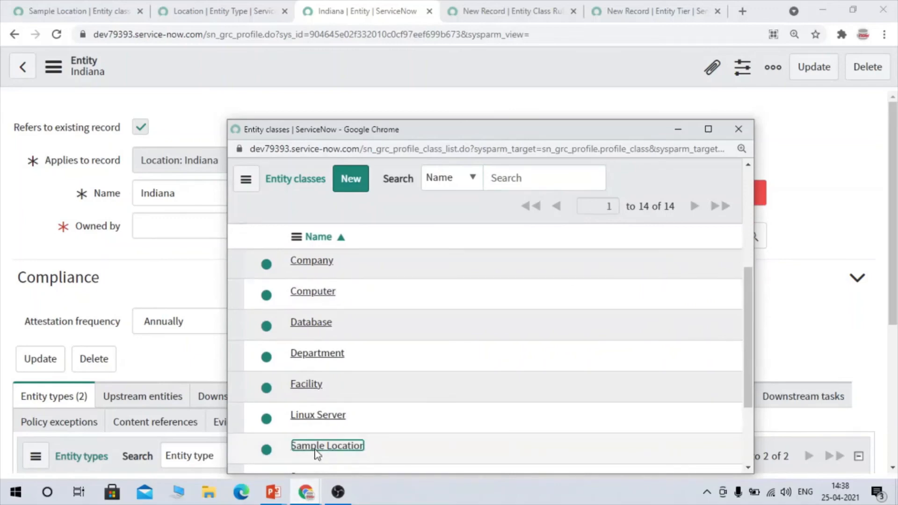
Choose a user as the owner of the Indiana entity and save the record.
{"action": "left_click", "coordinate": [321, 227]}
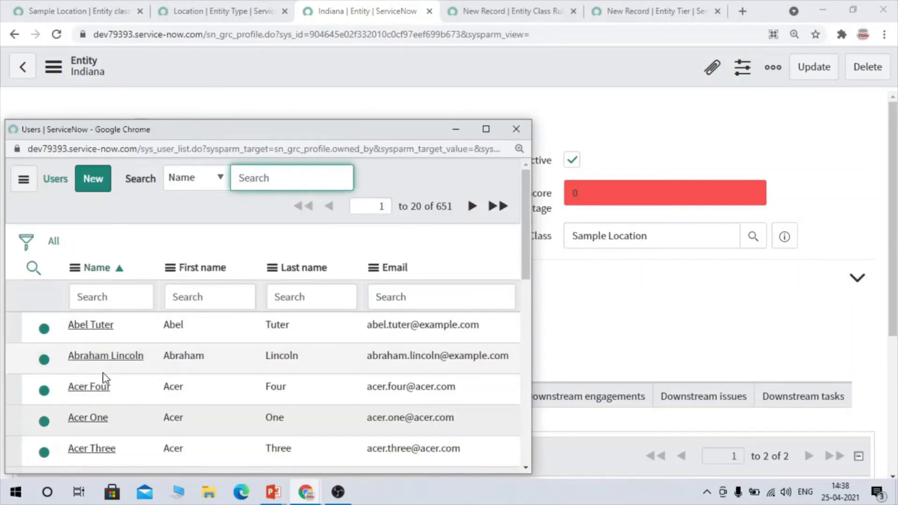
{"action": "scroll", "coordinate": [105, 378], "scroll_direction": "down", "scroll_amount": 3}
{"action": "scroll", "coordinate": [104, 378], "scroll_direction": "down", "scroll_amount": 3}
{"action": "left_click", "coordinate": [74, 369]}
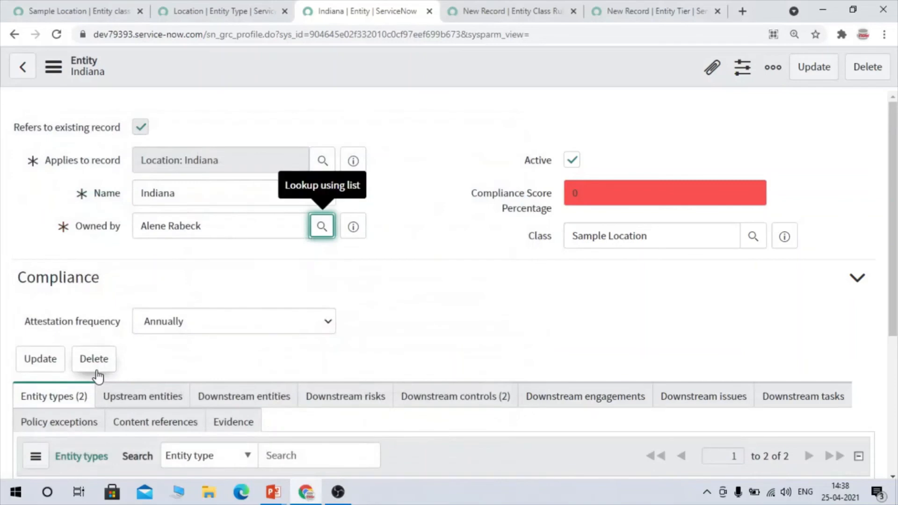
{"action": "right_click", "coordinate": [454, 86]}
{"action": "left_click", "coordinate": [502, 103]}
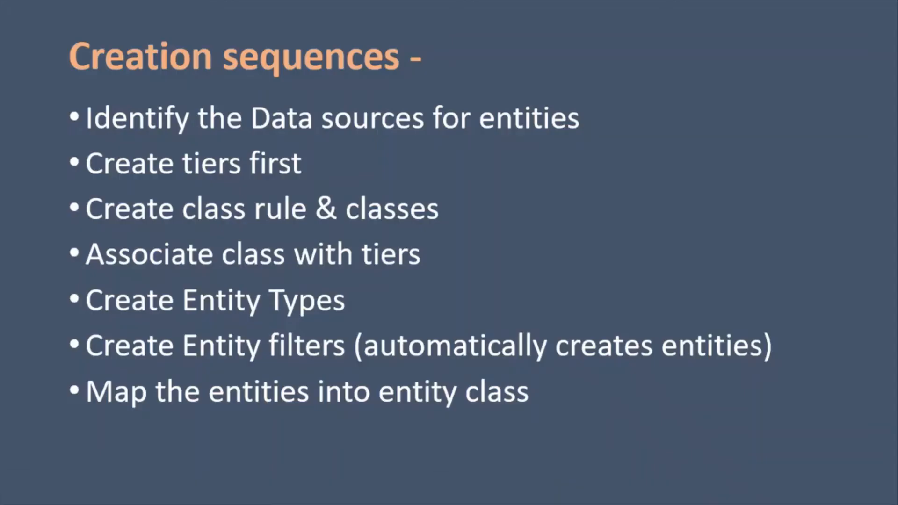
{"action": "key", "text": "Right"}
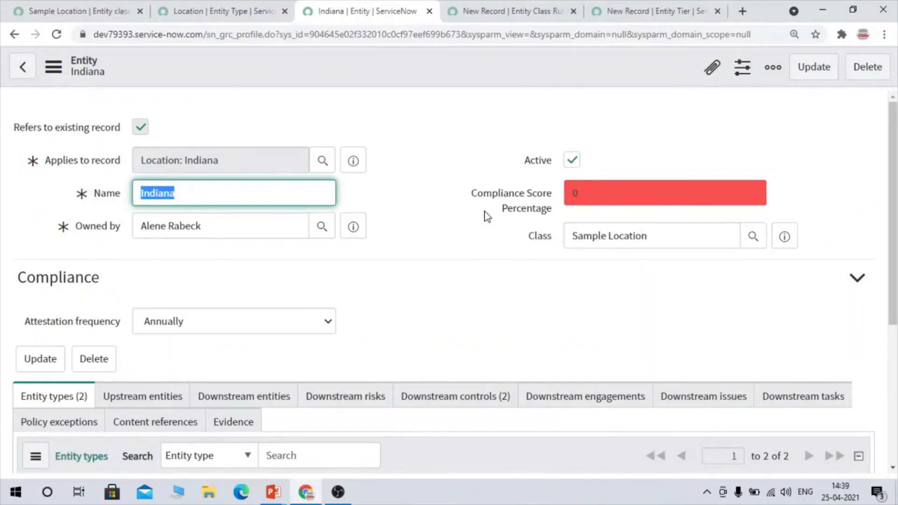
Return to the Location entity type and review its related risk statements and policies.
{"action": "left_click", "coordinate": [270, 7]}
{"action": "left_click", "coordinate": [142, 6]}
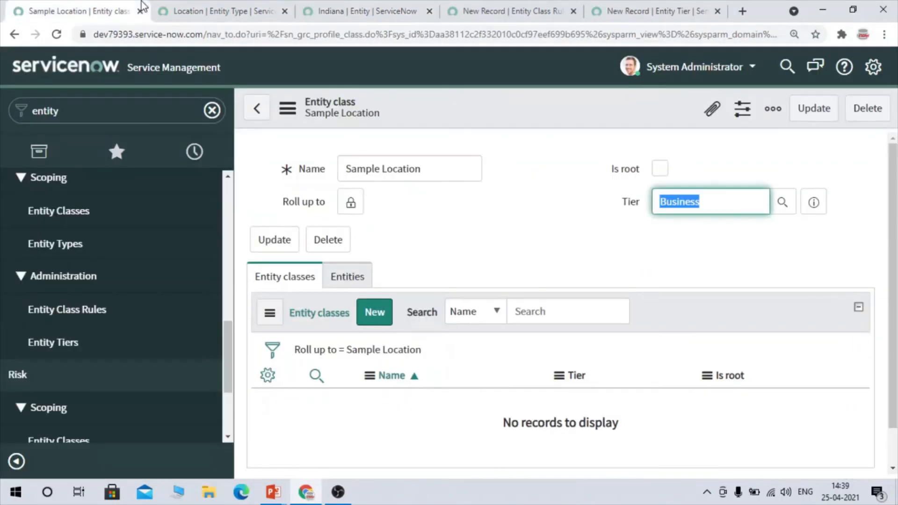
{"action": "left_click", "coordinate": [236, 3]}
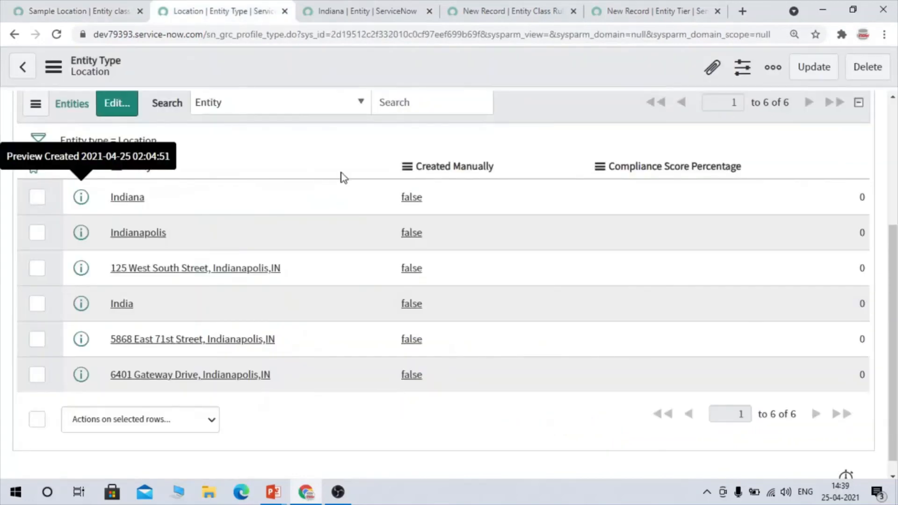
{"action": "scroll", "coordinate": [344, 178], "scroll_direction": "up", "scroll_amount": 4}
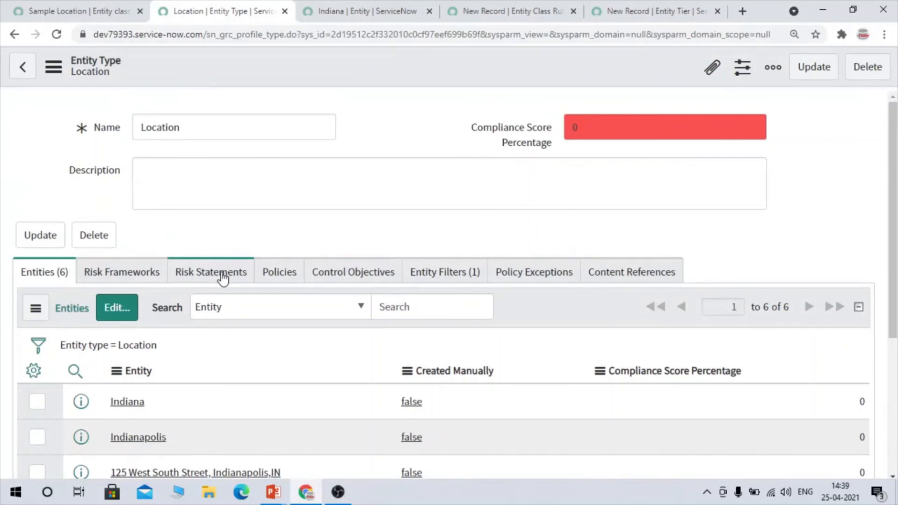
{"action": "left_click", "coordinate": [206, 275]}
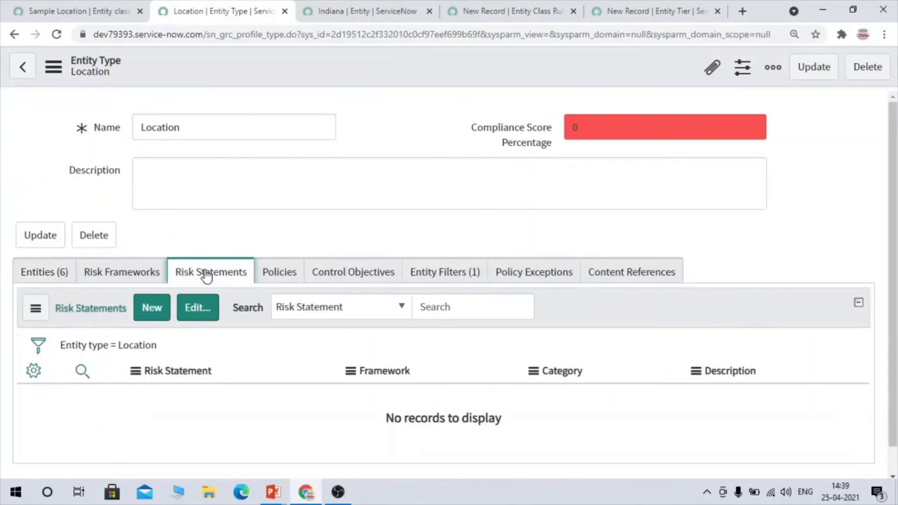
{"action": "left_click", "coordinate": [279, 270]}
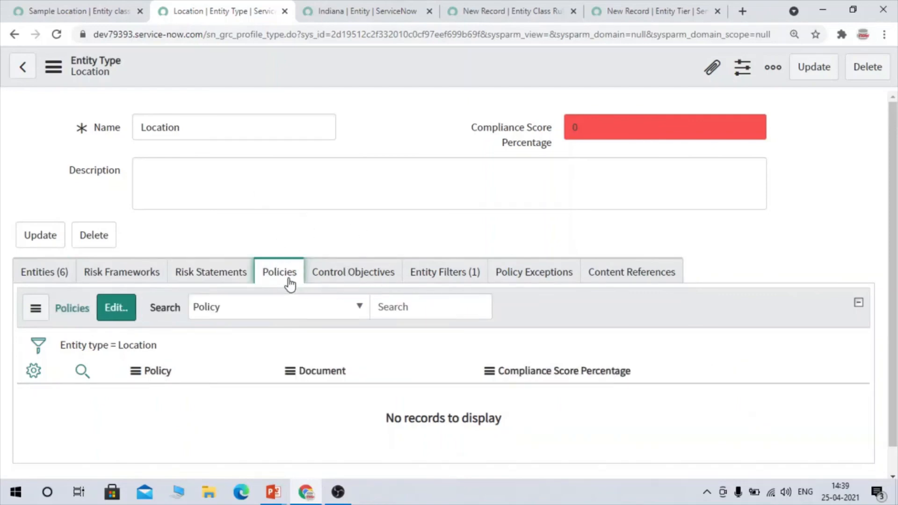
Add the Operating System Access Management policy to the Location entity type's policies and save the list.
{"action": "left_click", "coordinate": [116, 313]}
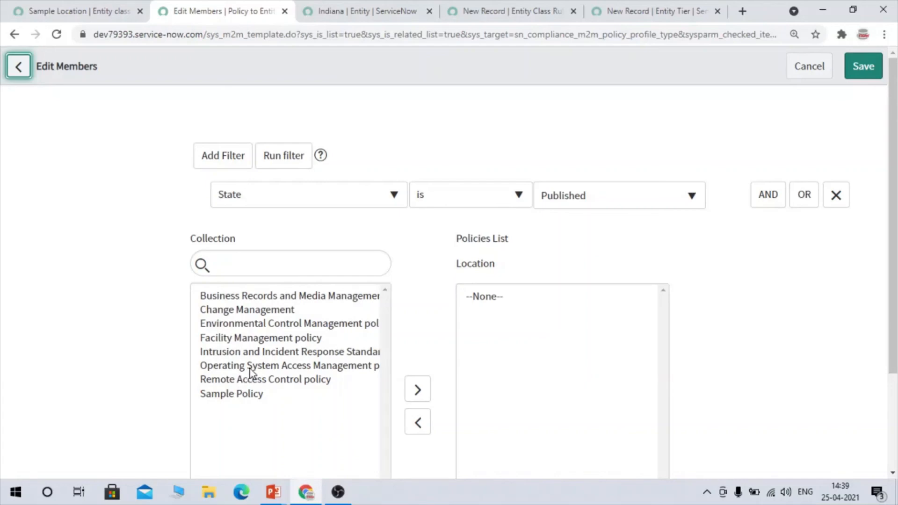
{"action": "double_click", "coordinate": [224, 370]}
{"action": "scroll", "coordinate": [585, 308], "scroll_direction": "down", "scroll_amount": 2}
{"action": "scroll", "coordinate": [467, 423], "scroll_direction": "up", "scroll_amount": 2}
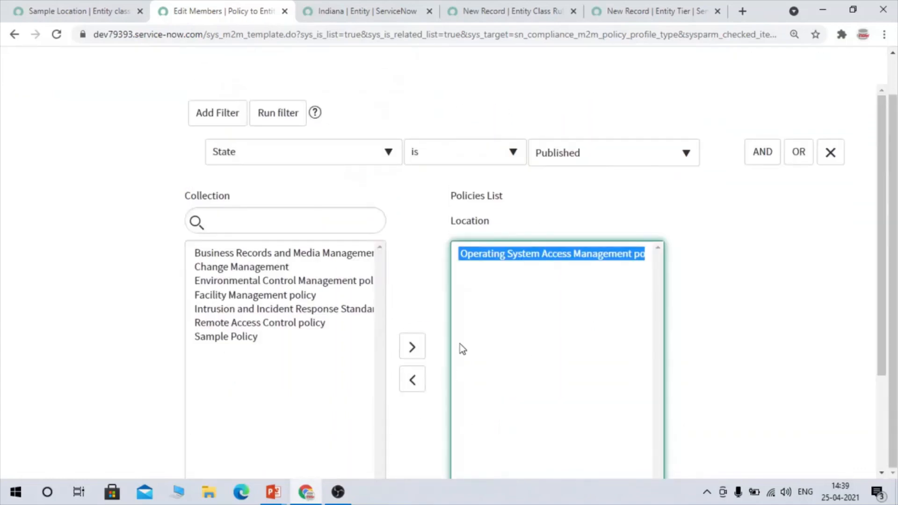
{"action": "scroll", "coordinate": [459, 345], "scroll_direction": "down", "scroll_amount": 3}
{"action": "left_click", "coordinate": [460, 377]}
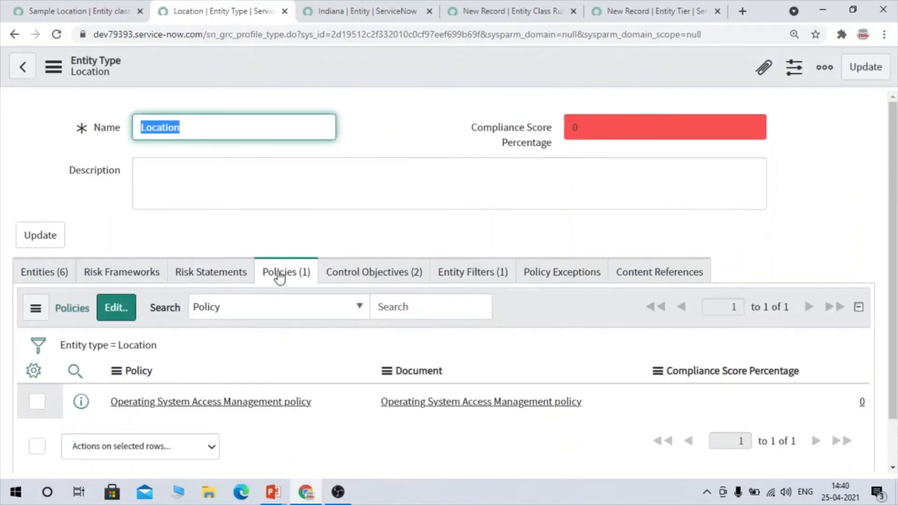
{"action": "left_click", "coordinate": [292, 278]}
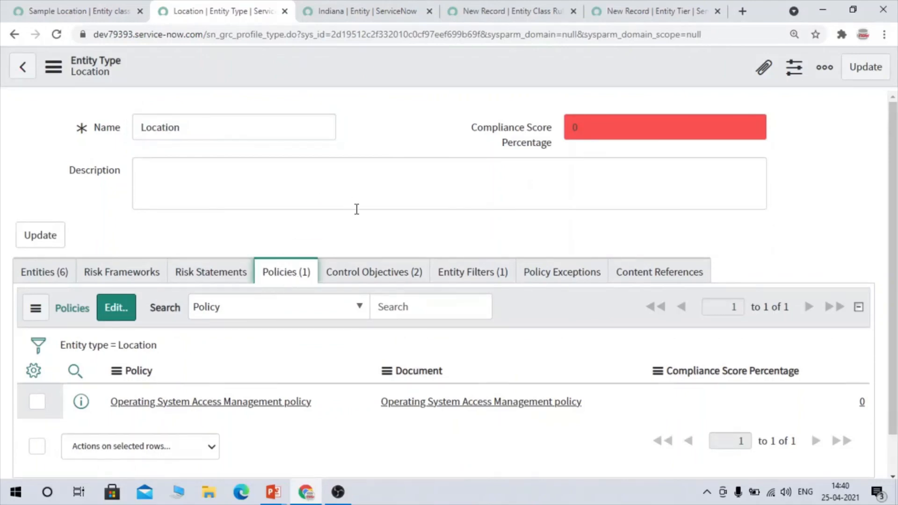
From the Location entity type's control objectives, open the link record of "Ensure accounts and Electronically Store..." in a new browser tab.
{"action": "left_click", "coordinate": [400, 279]}
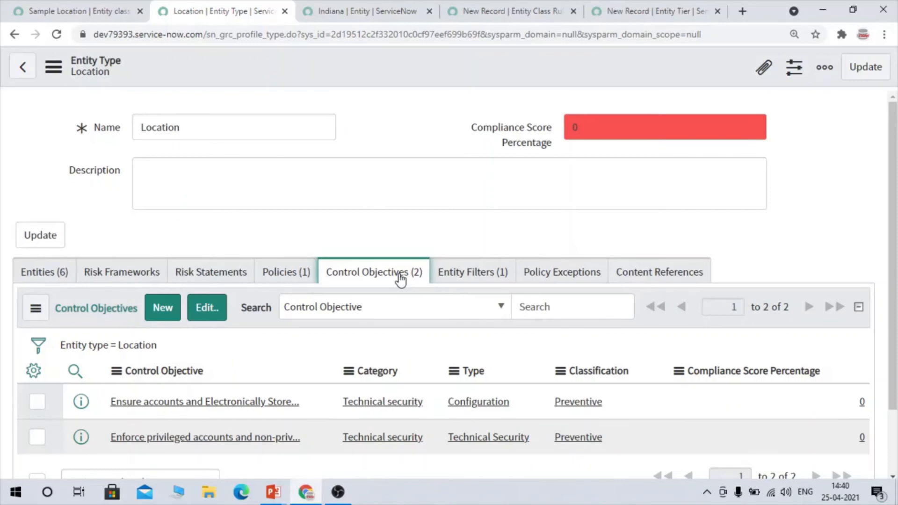
{"action": "scroll", "coordinate": [400, 279], "scroll_direction": "down", "scroll_amount": 2}
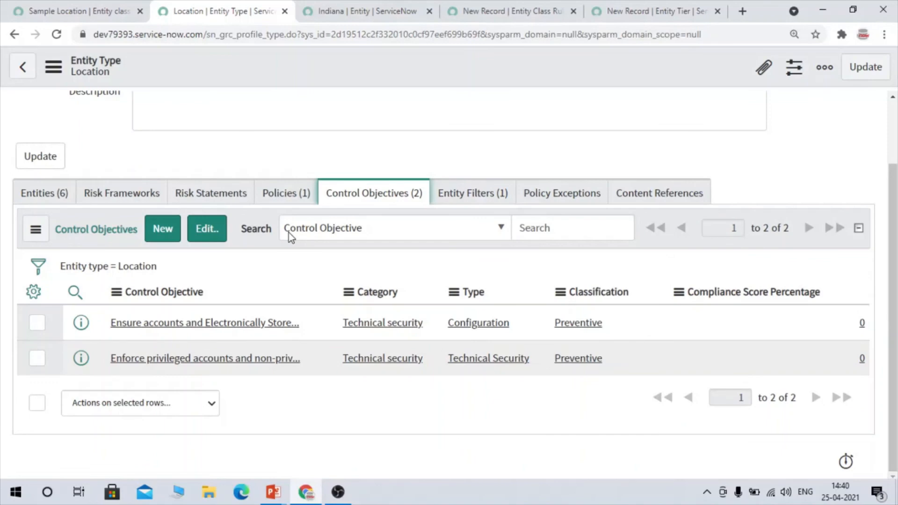
{"action": "right_click", "coordinate": [81, 322]}
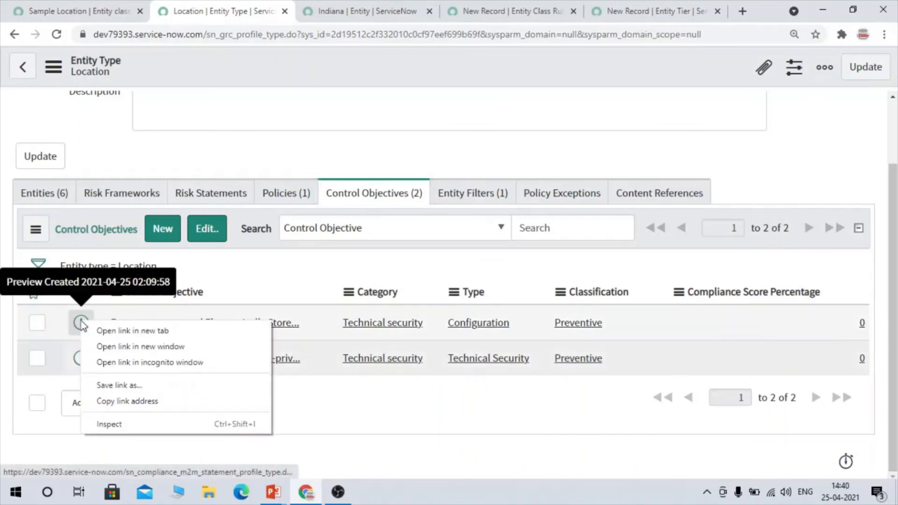
{"action": "left_click", "coordinate": [122, 327]}
{"action": "left_click", "coordinate": [416, 5]}
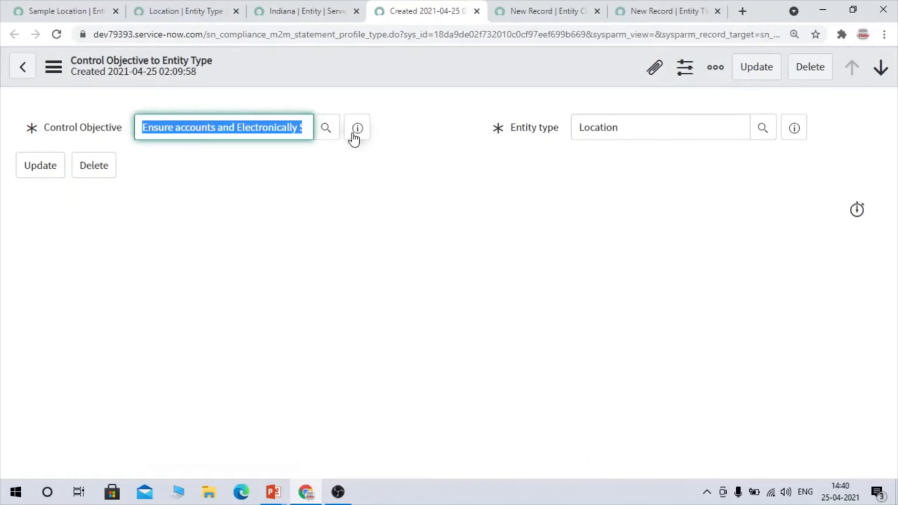
Preview the linked control objective, open its full record, and check the record's table name in the page address.
{"action": "left_click", "coordinate": [353, 134]}
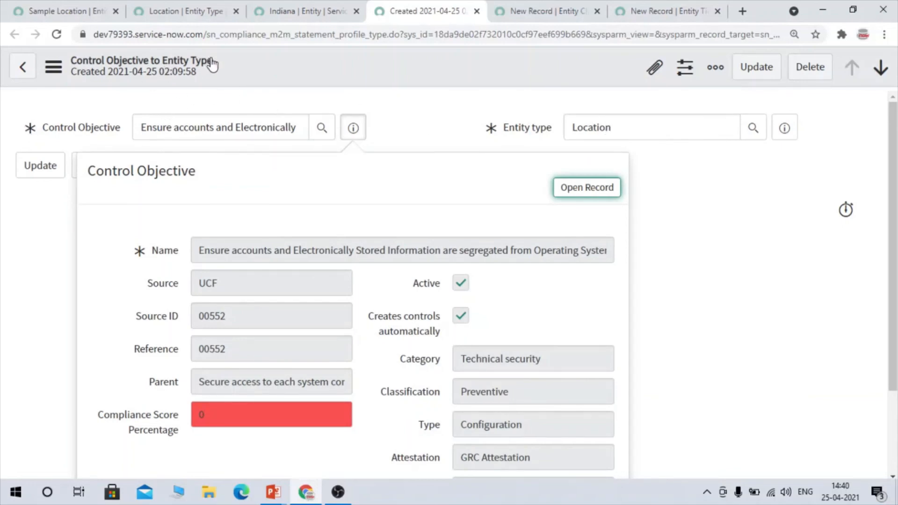
{"action": "left_click", "coordinate": [607, 193]}
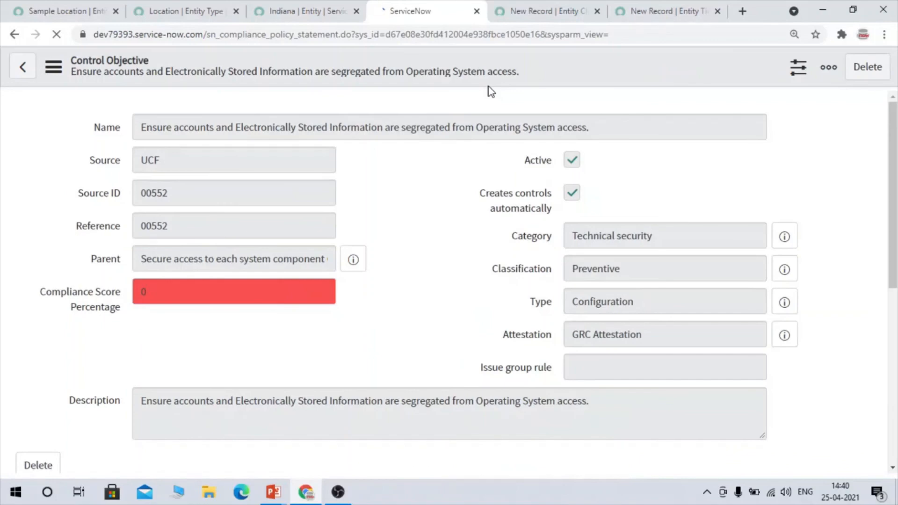
{"action": "double_click", "coordinate": [237, 35]}
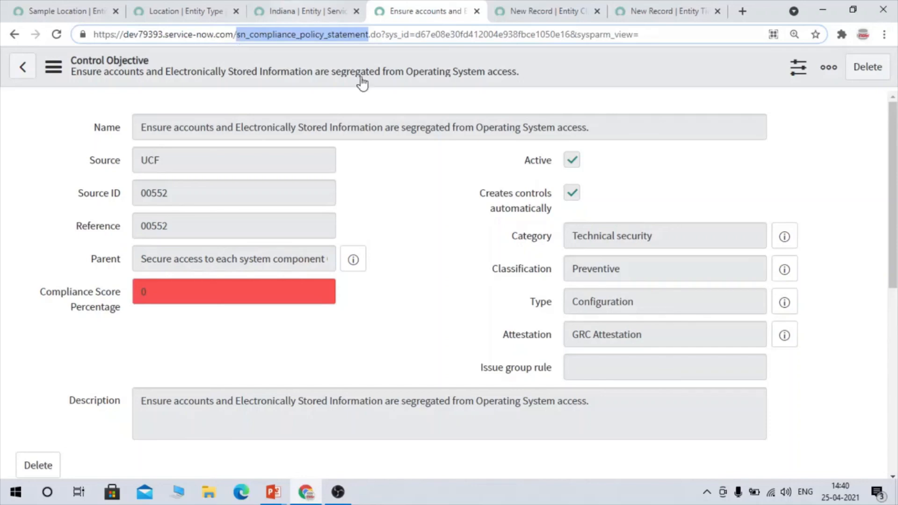
{"action": "left_click", "coordinate": [379, 116]}
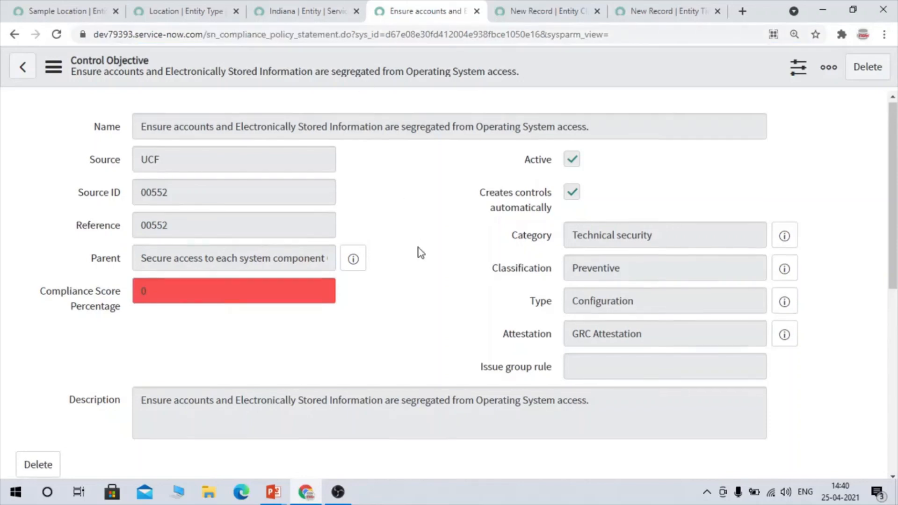
Review the control objective's related entity types and policies, and examine the entity, owner and state of its controls.
{"action": "scroll", "coordinate": [421, 252], "scroll_direction": "down", "scroll_amount": 8}
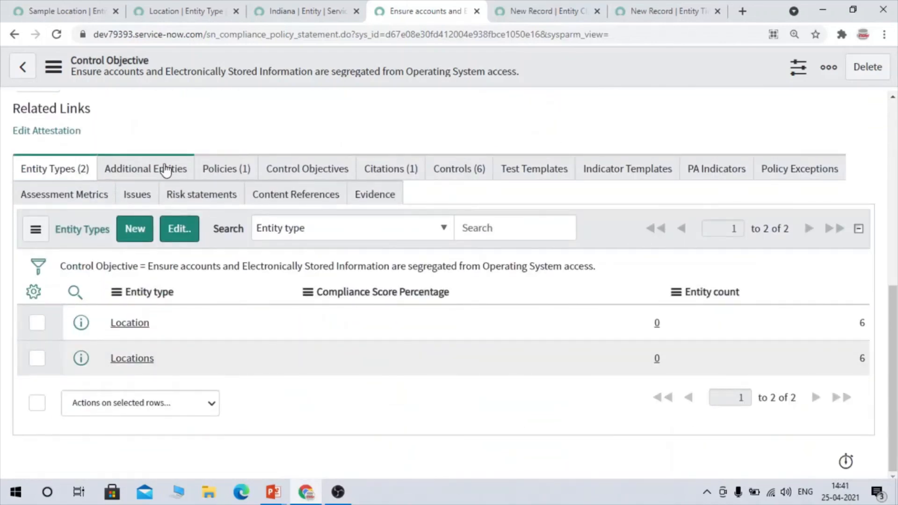
{"action": "left_click", "coordinate": [215, 171]}
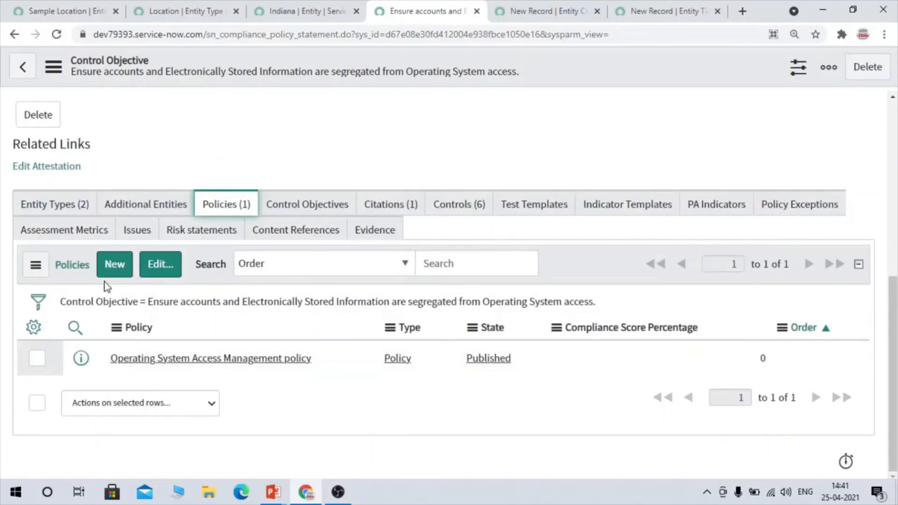
{"action": "left_click", "coordinate": [458, 212]}
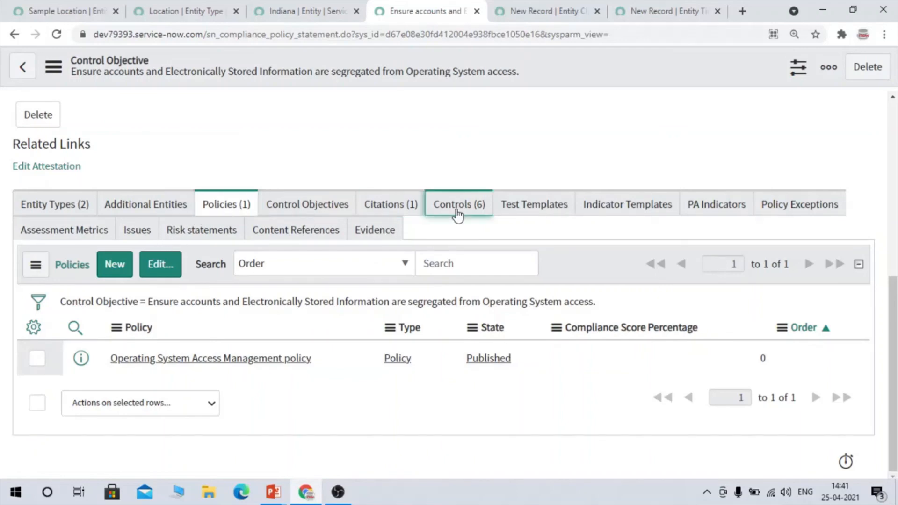
{"action": "scroll", "coordinate": [554, 302], "scroll_direction": "down", "scroll_amount": 3}
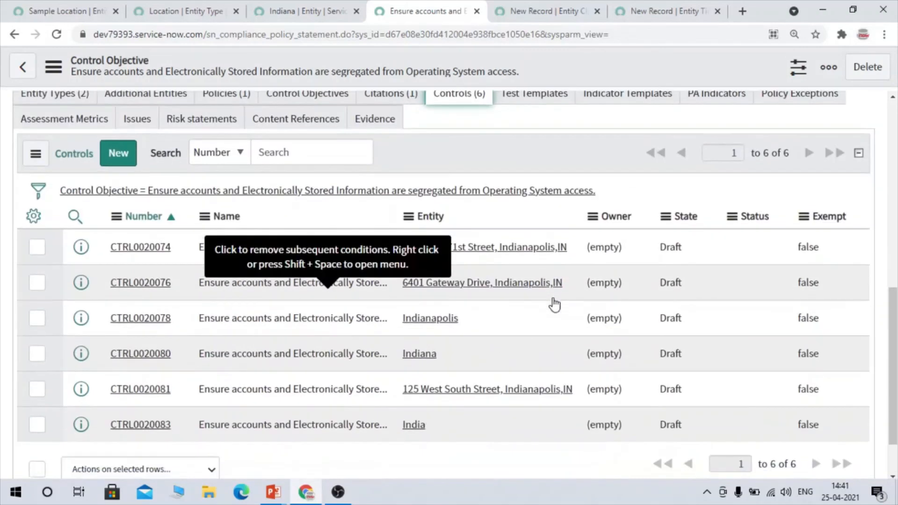
{"action": "scroll", "coordinate": [555, 305], "scroll_direction": "down", "scroll_amount": 1}
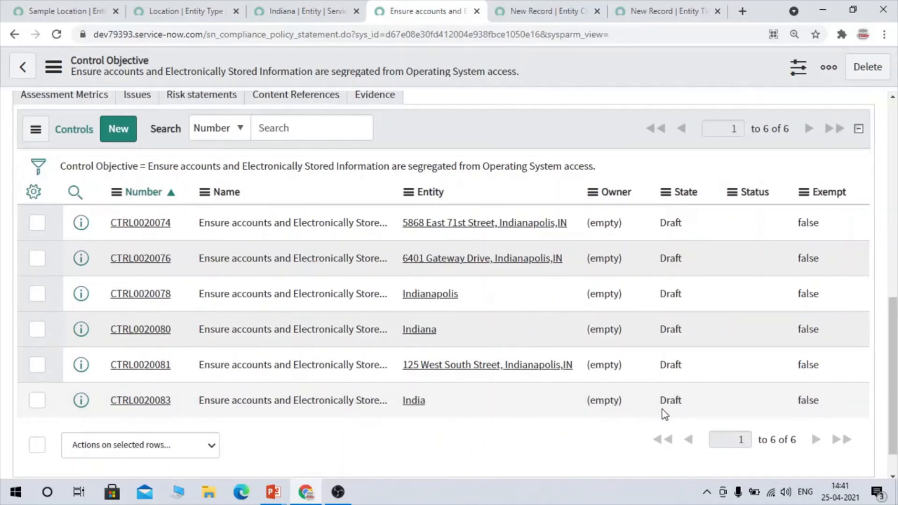
{"action": "scroll", "coordinate": [663, 412], "scroll_direction": "up", "scroll_amount": 3}
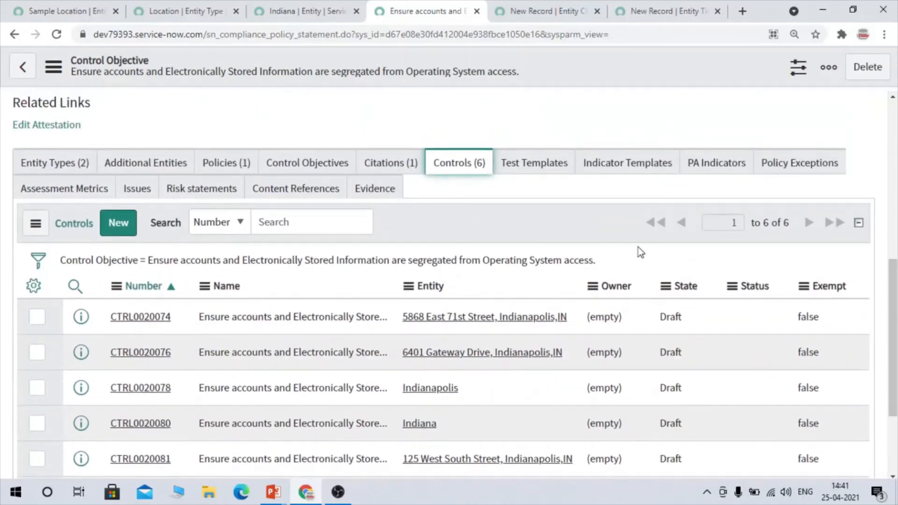
{"action": "scroll", "coordinate": [638, 247], "scroll_direction": "up", "scroll_amount": 7}
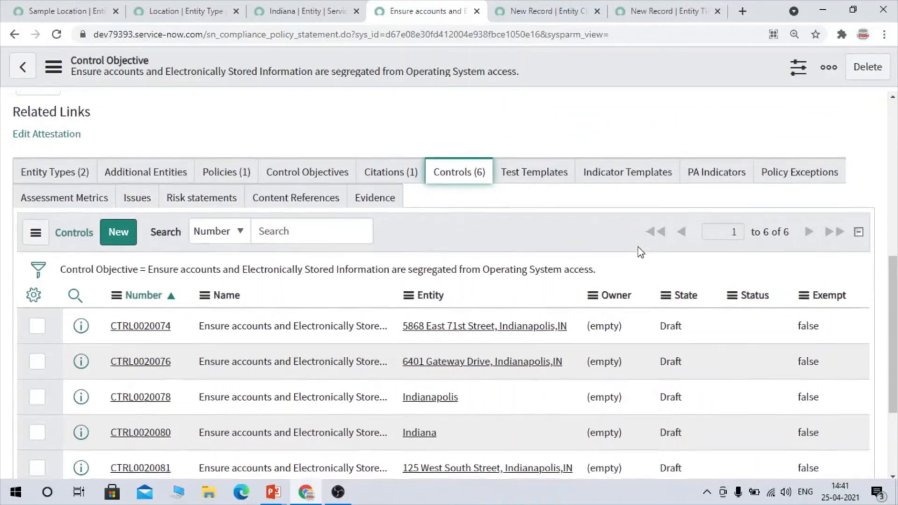